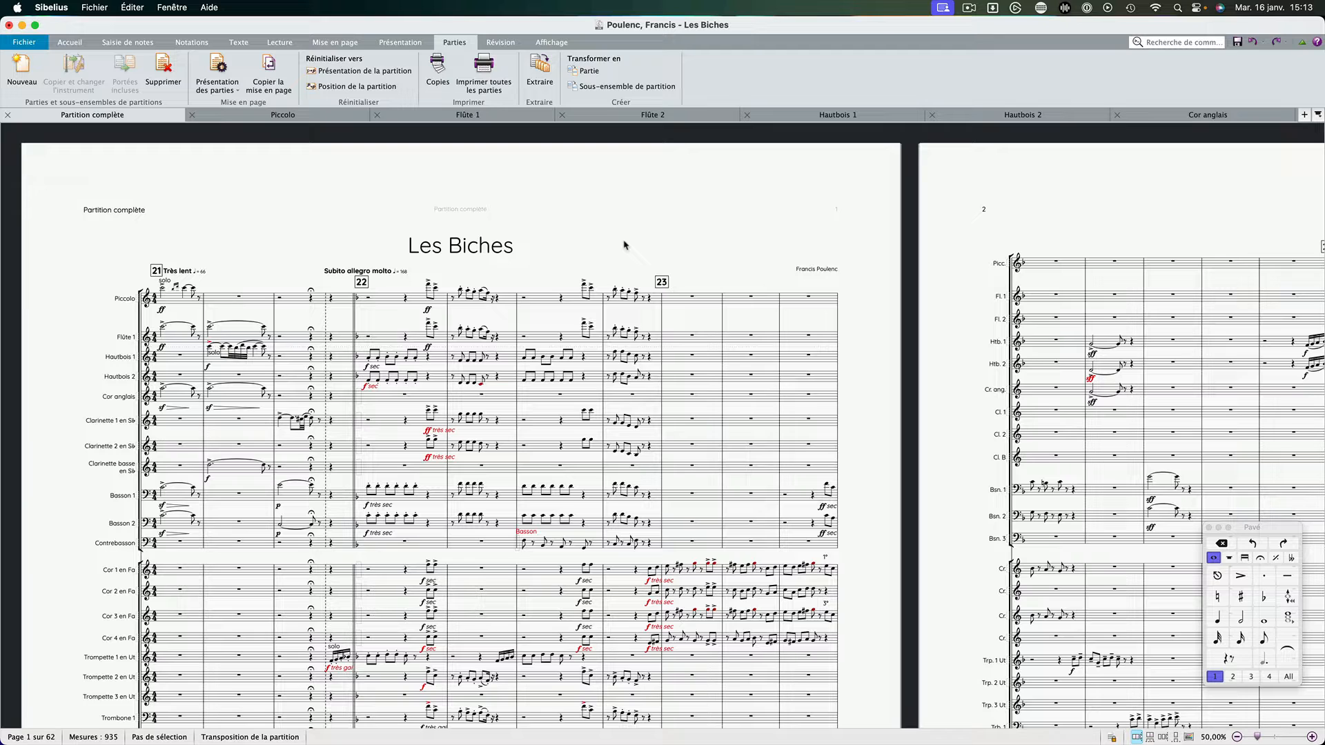
scroll(624, 246, "right", 1)
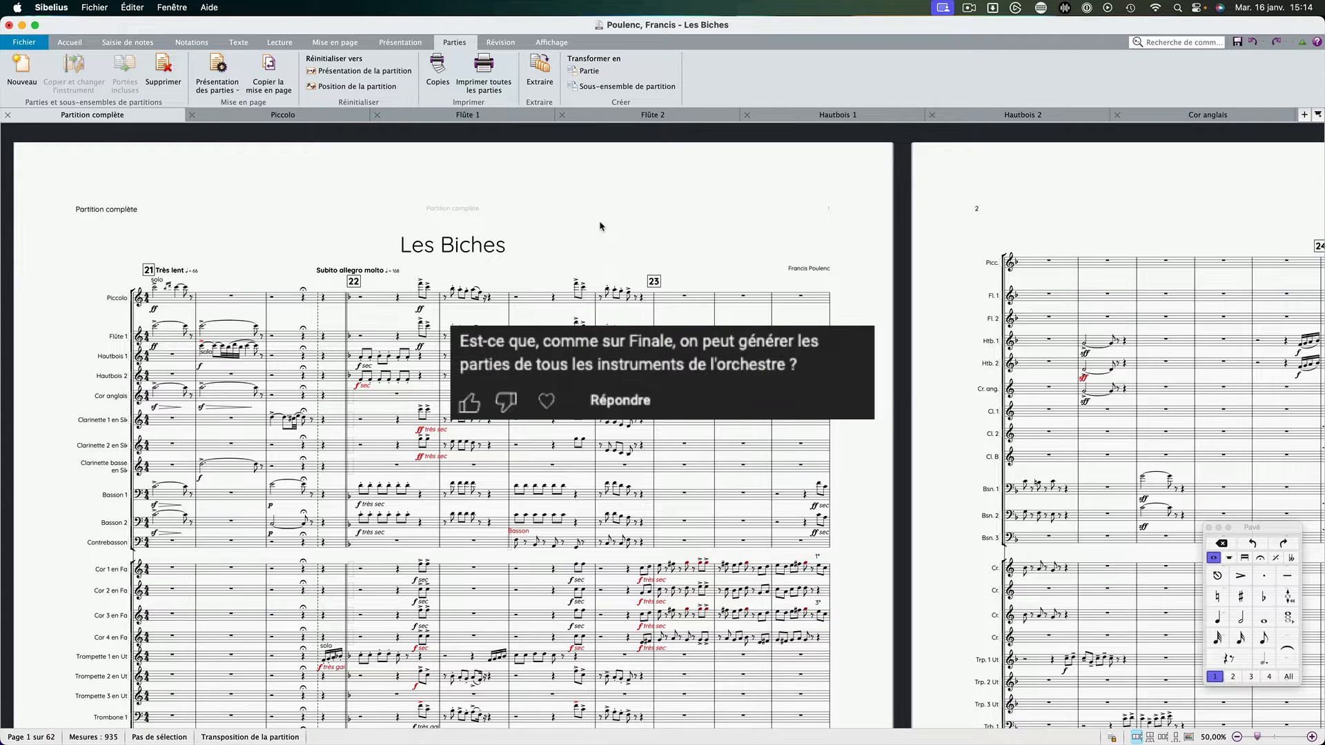
left_click(581, 222)
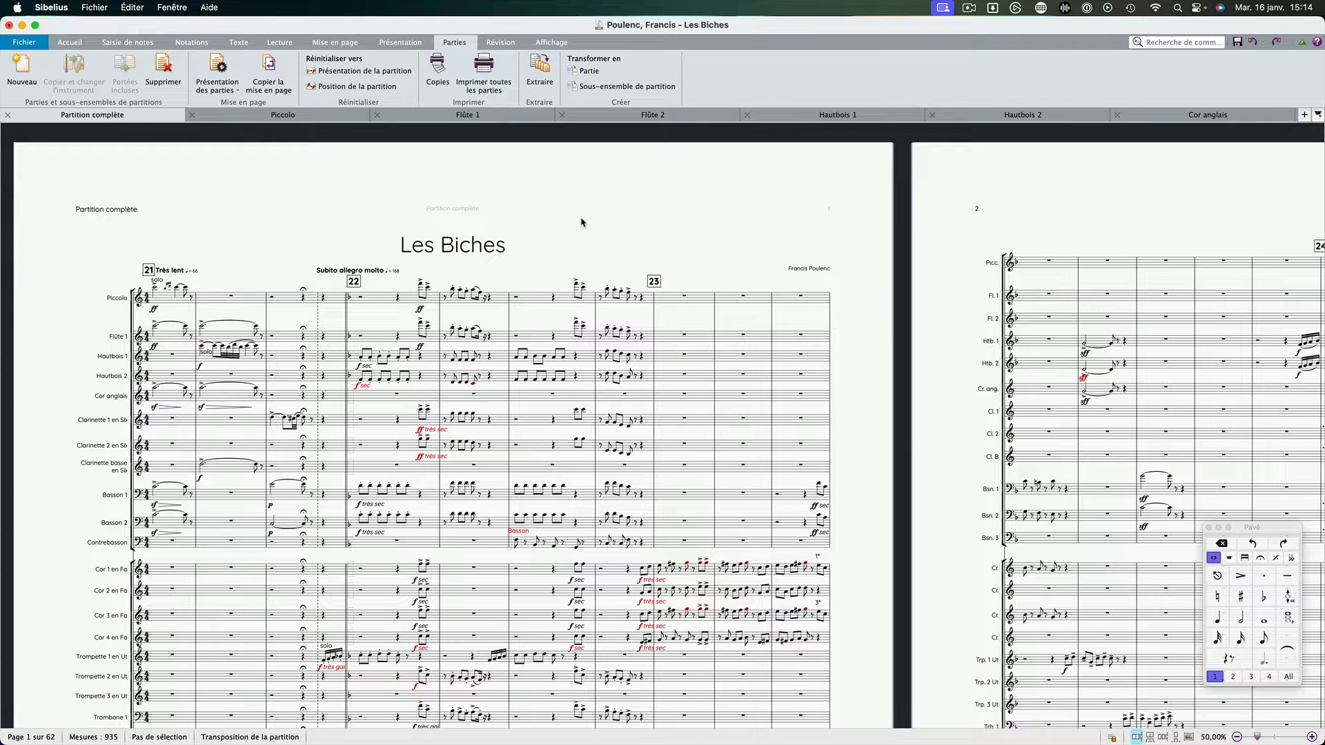
left_click(532, 217)
Step: Close the open Piccolo, Flûte 1, Flûte 2, Hautbois 1, Hautbois 2 and Cor anglais parts, keeping only the full score open
left_click(251, 116)
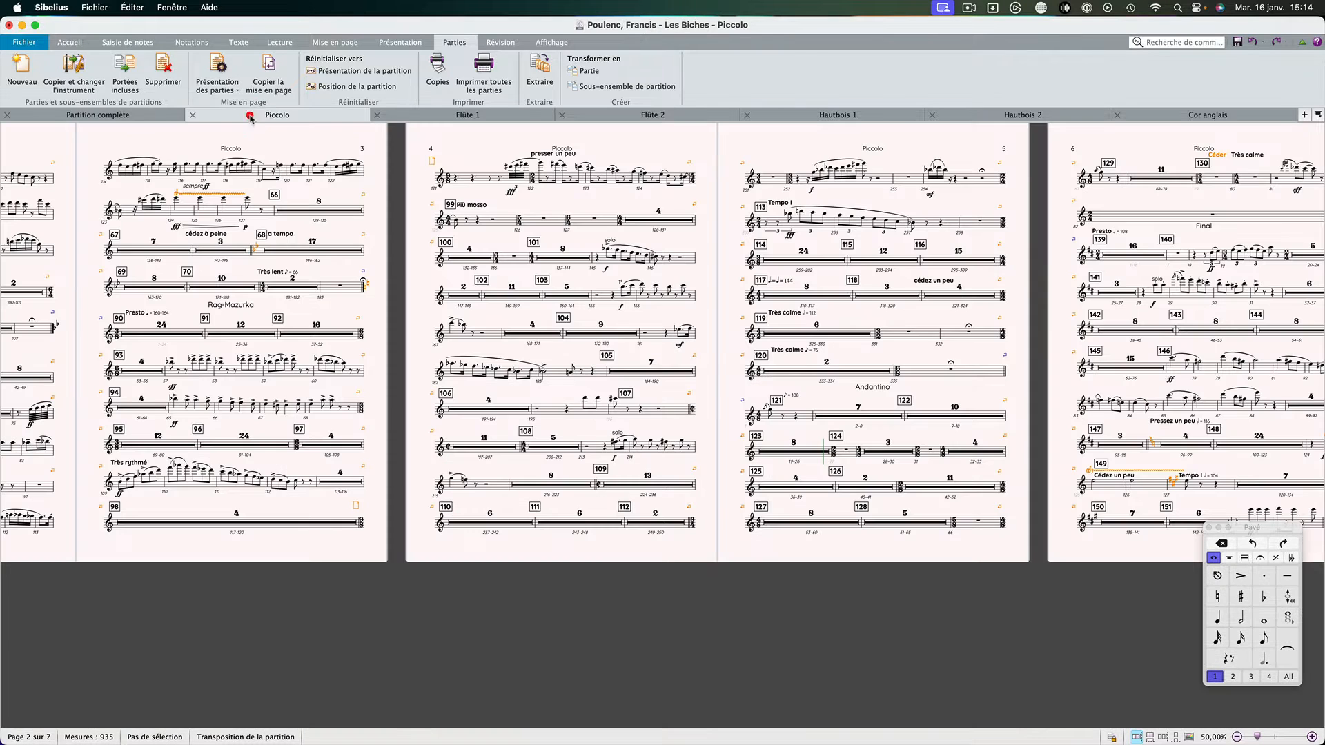
left_click(193, 115)
left_click(201, 116)
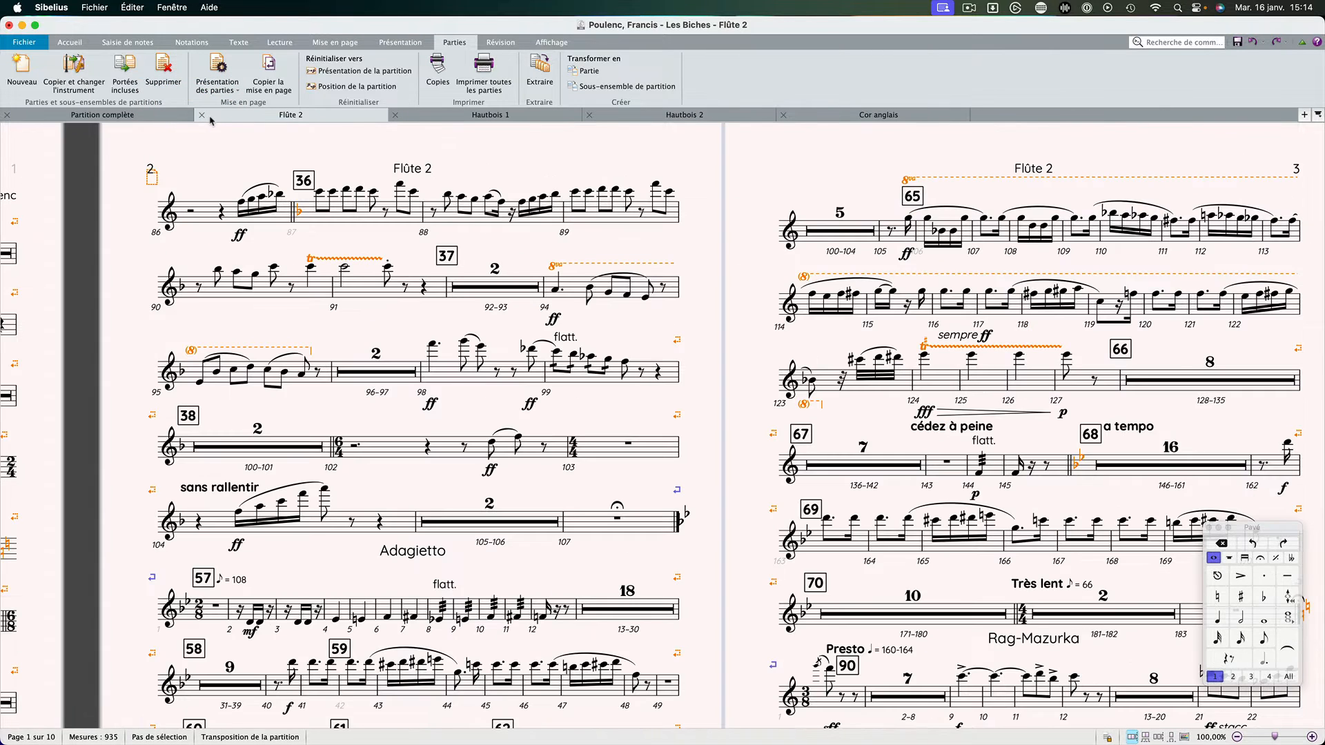
left_click(202, 116)
left_click(202, 116)
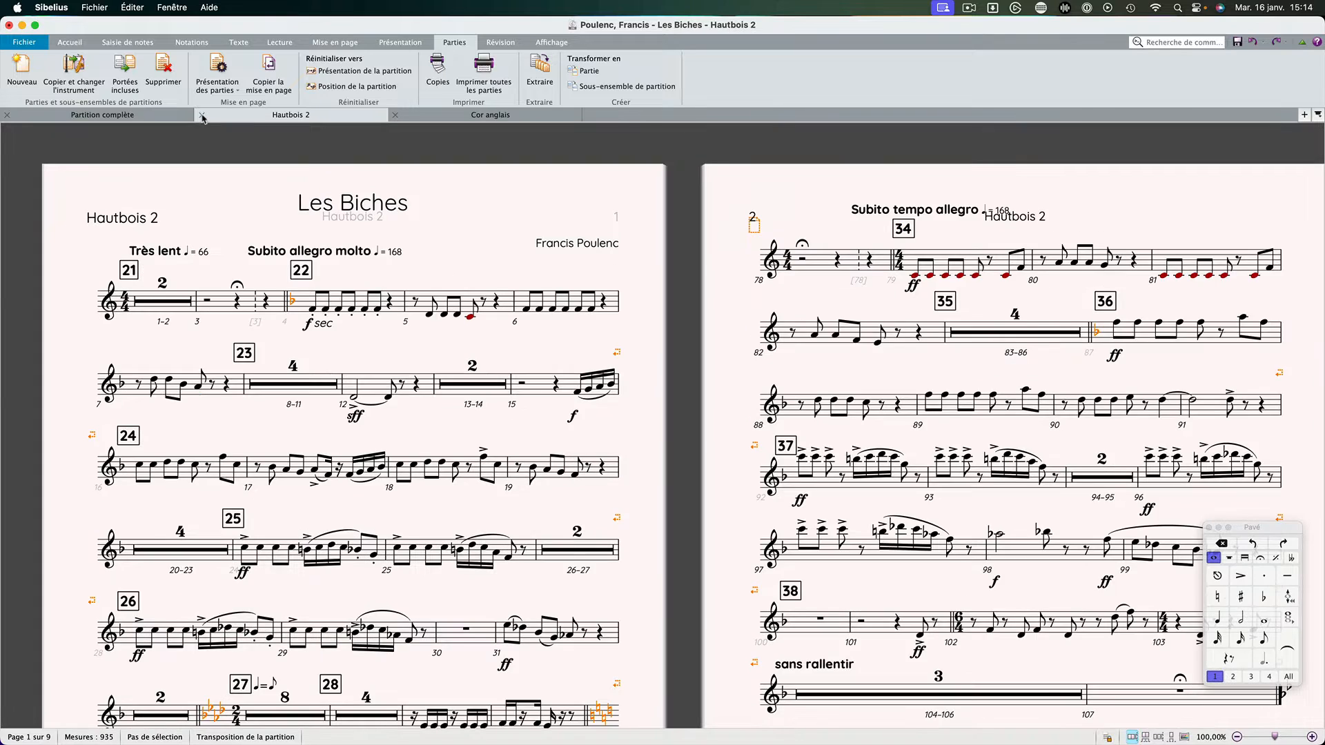
left_click(202, 116)
left_click(202, 116)
left_click(257, 189)
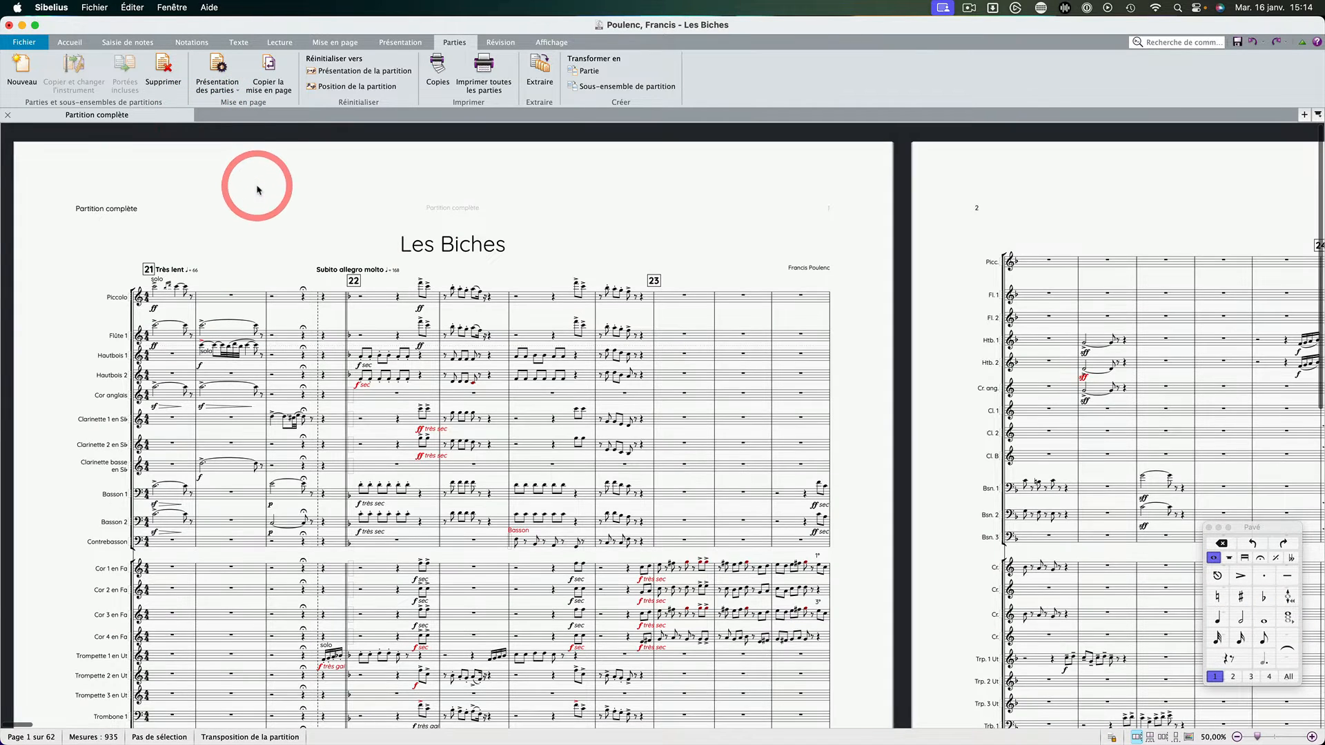
scroll(257, 190, "down", 1)
scroll(257, 190, "up", 1)
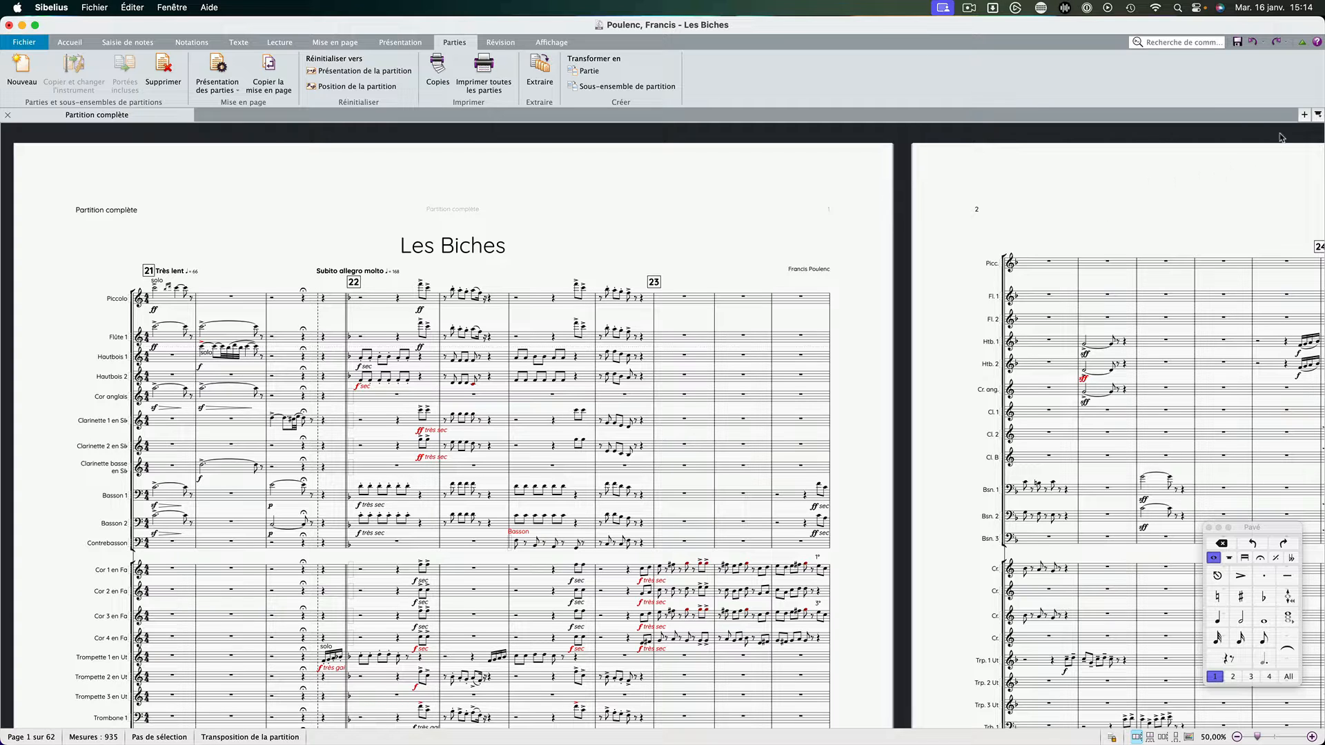
Step: Open the Piccolo part from the list of available parts and show its first page
left_click(1303, 115)
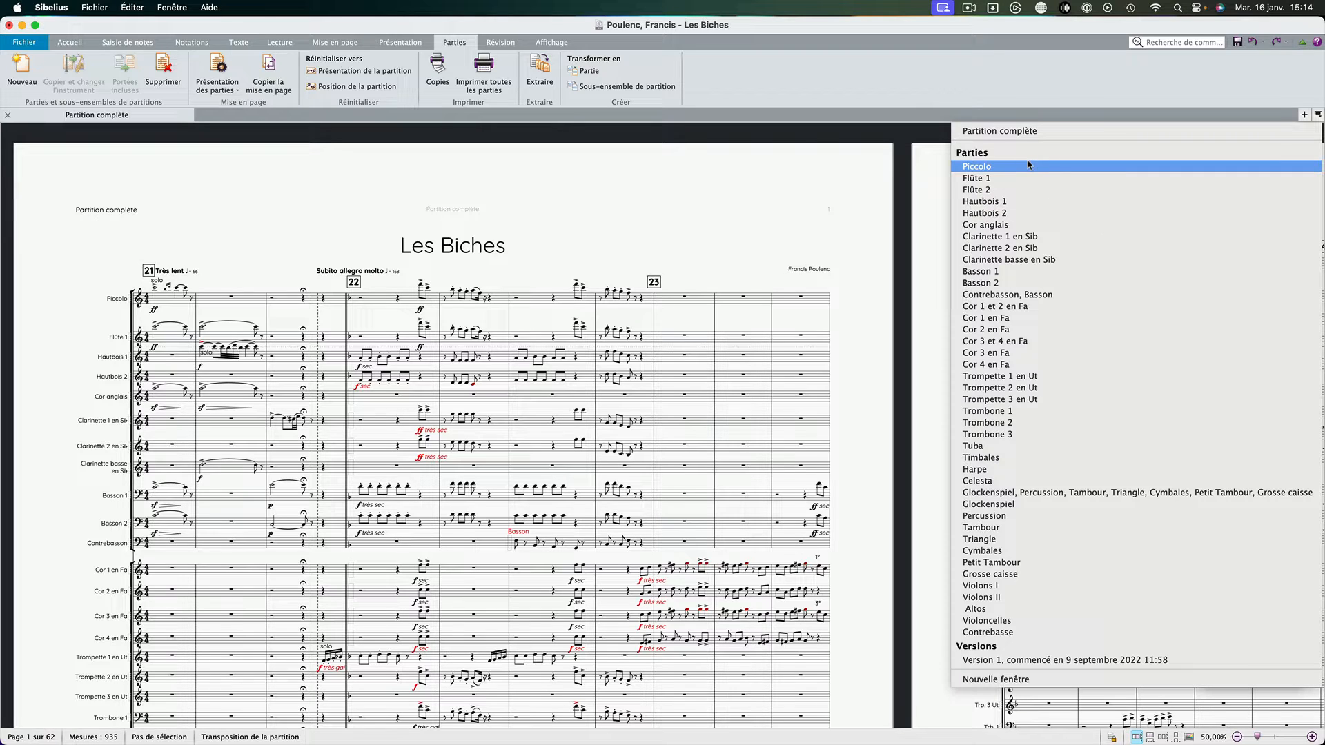
left_click(1002, 167)
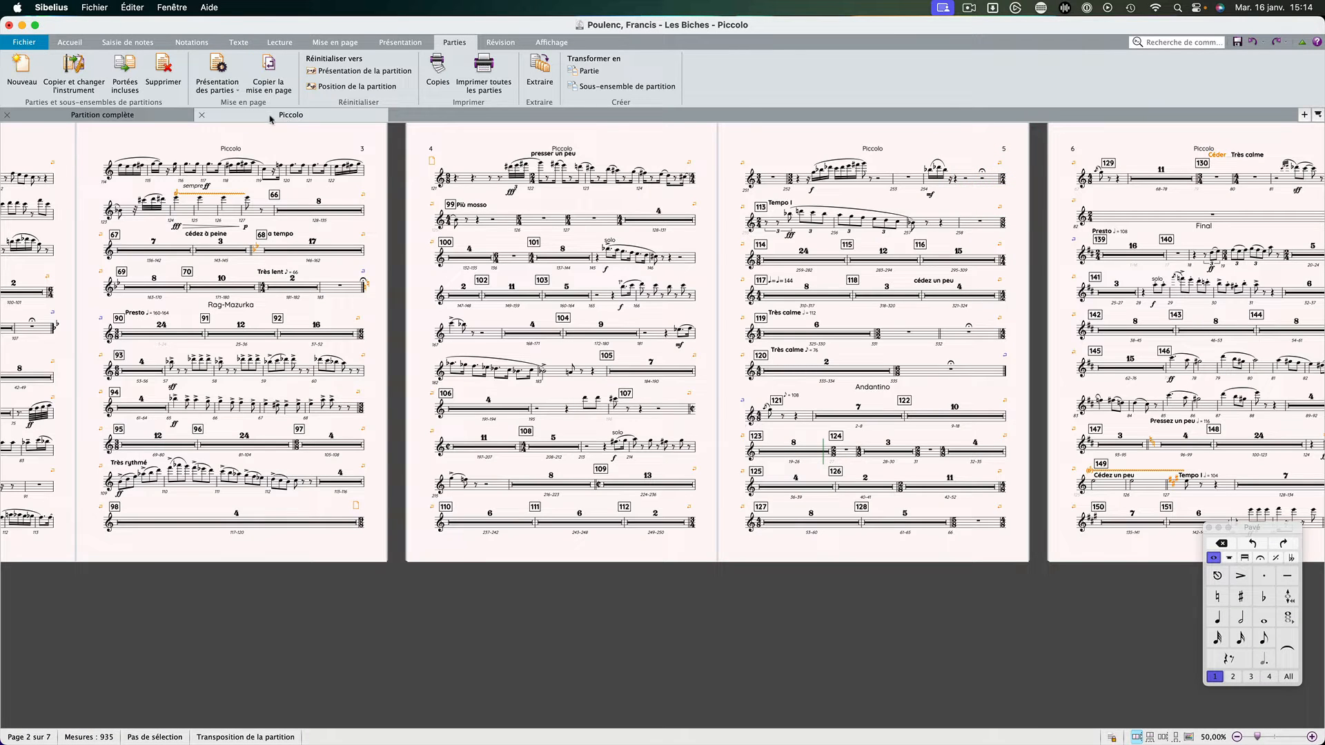
scroll(301, 269, "left", 9)
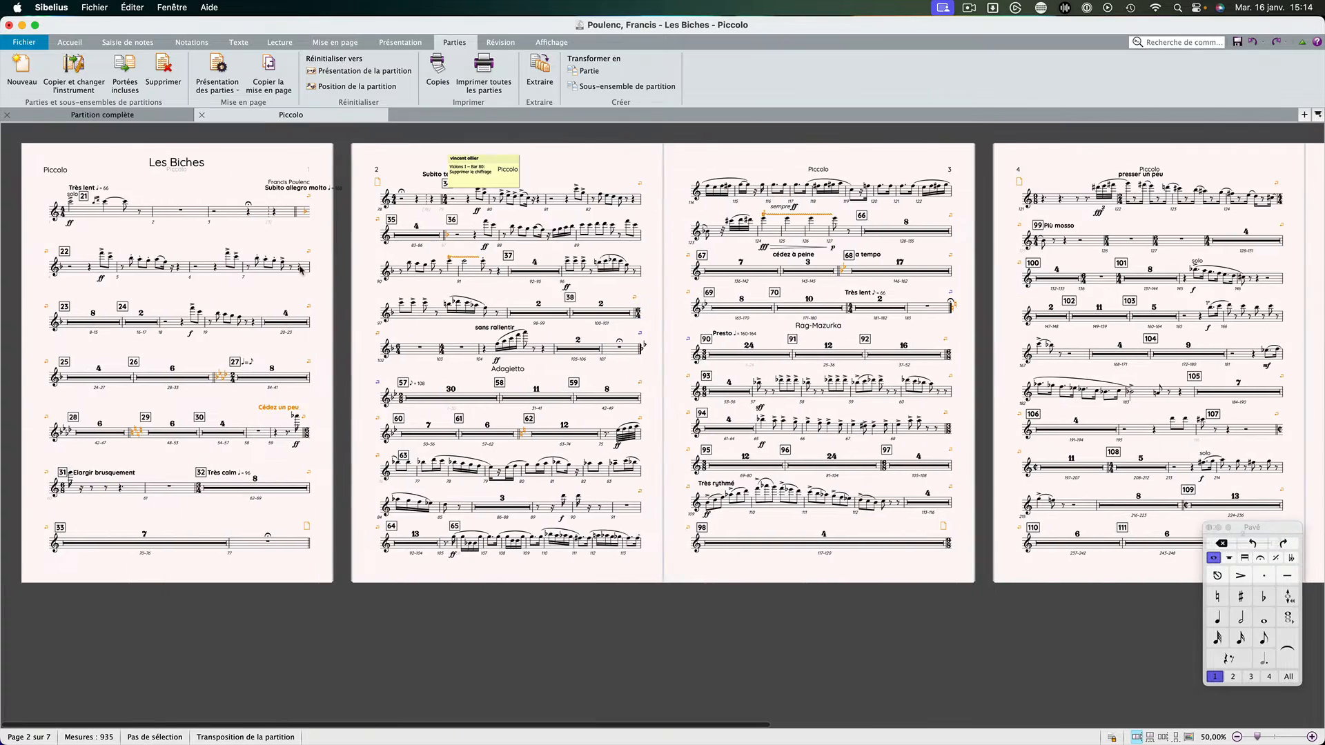
scroll(300, 269, "up", 2)
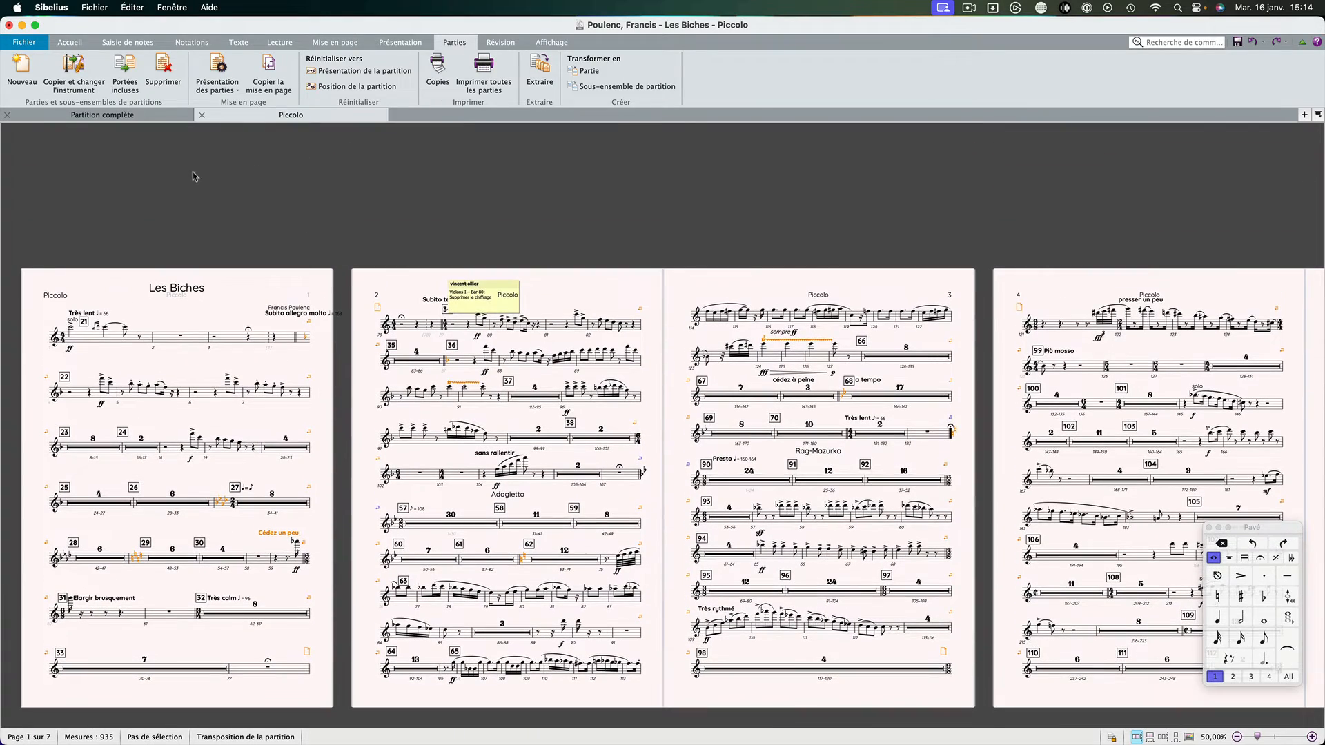
Step: Select the first bar of the Piccolo part and compare it with the same bar in the full score
left_click(127, 117)
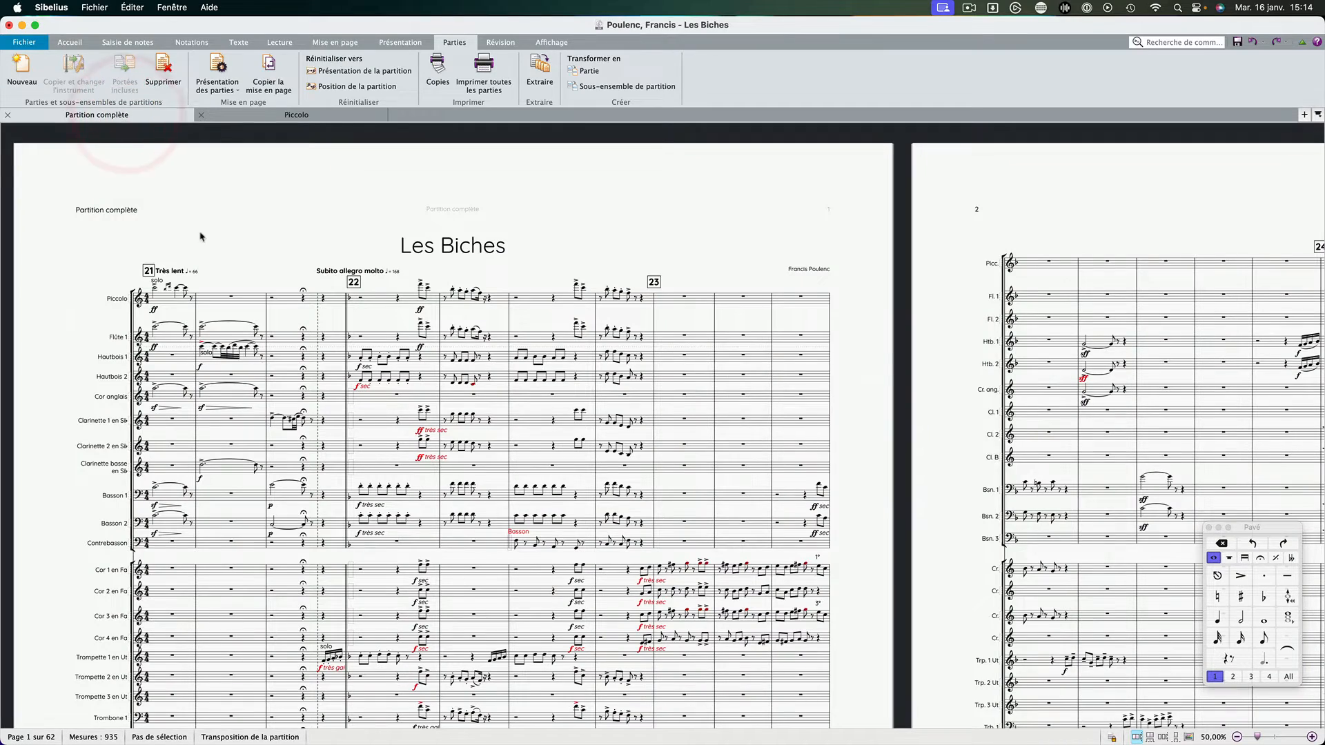
left_click(257, 117)
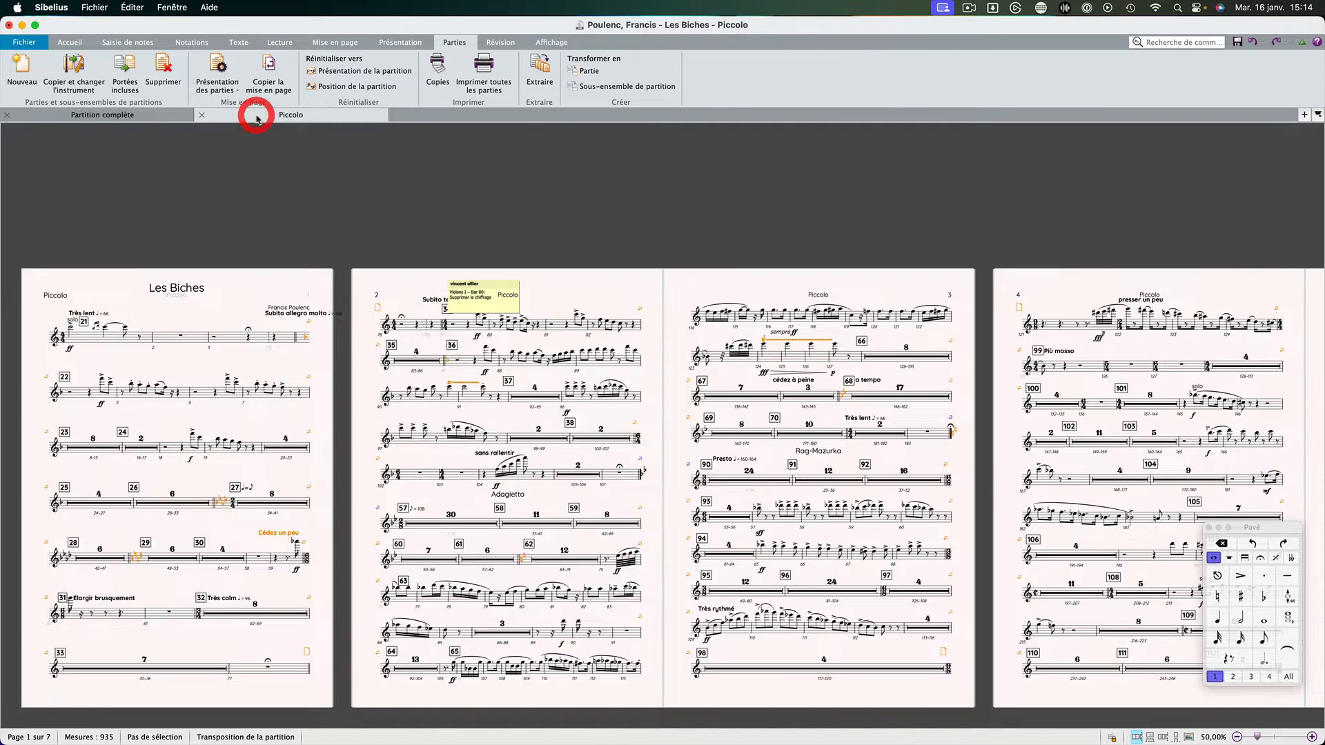
left_click(111, 342)
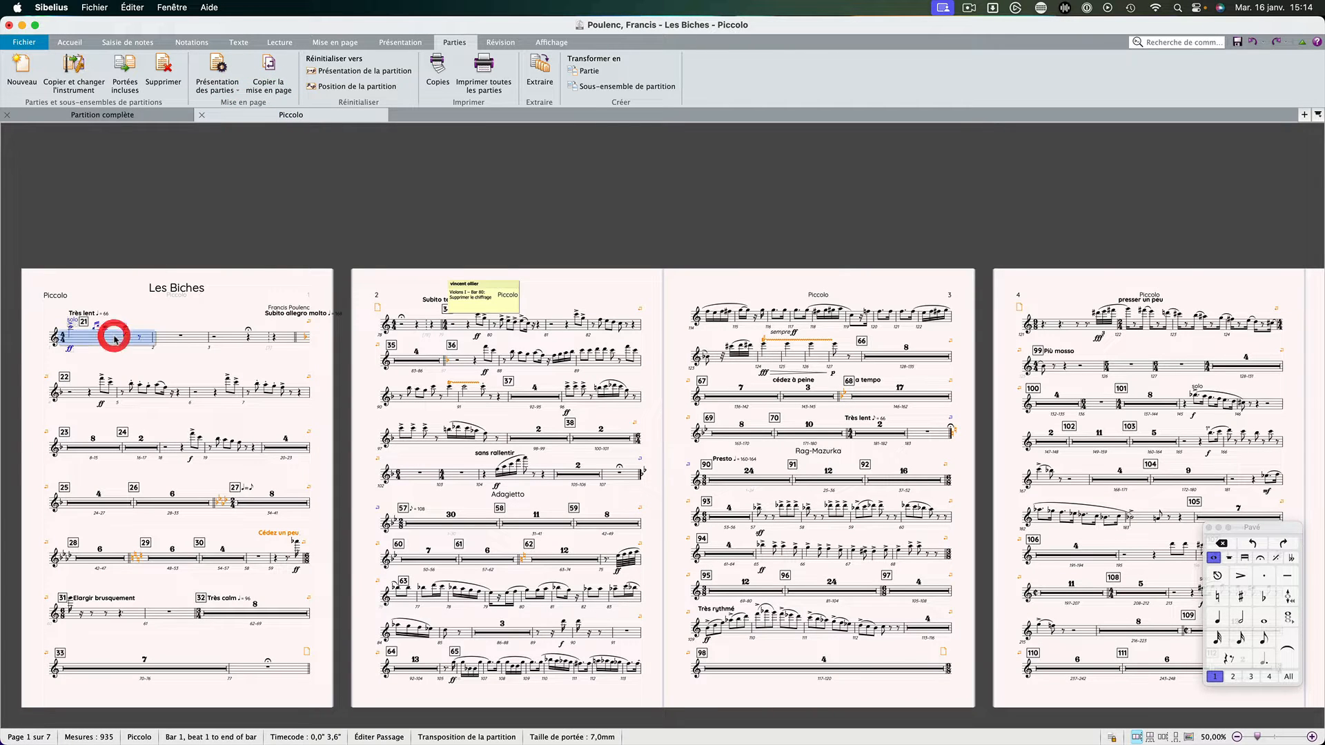
left_click(123, 114)
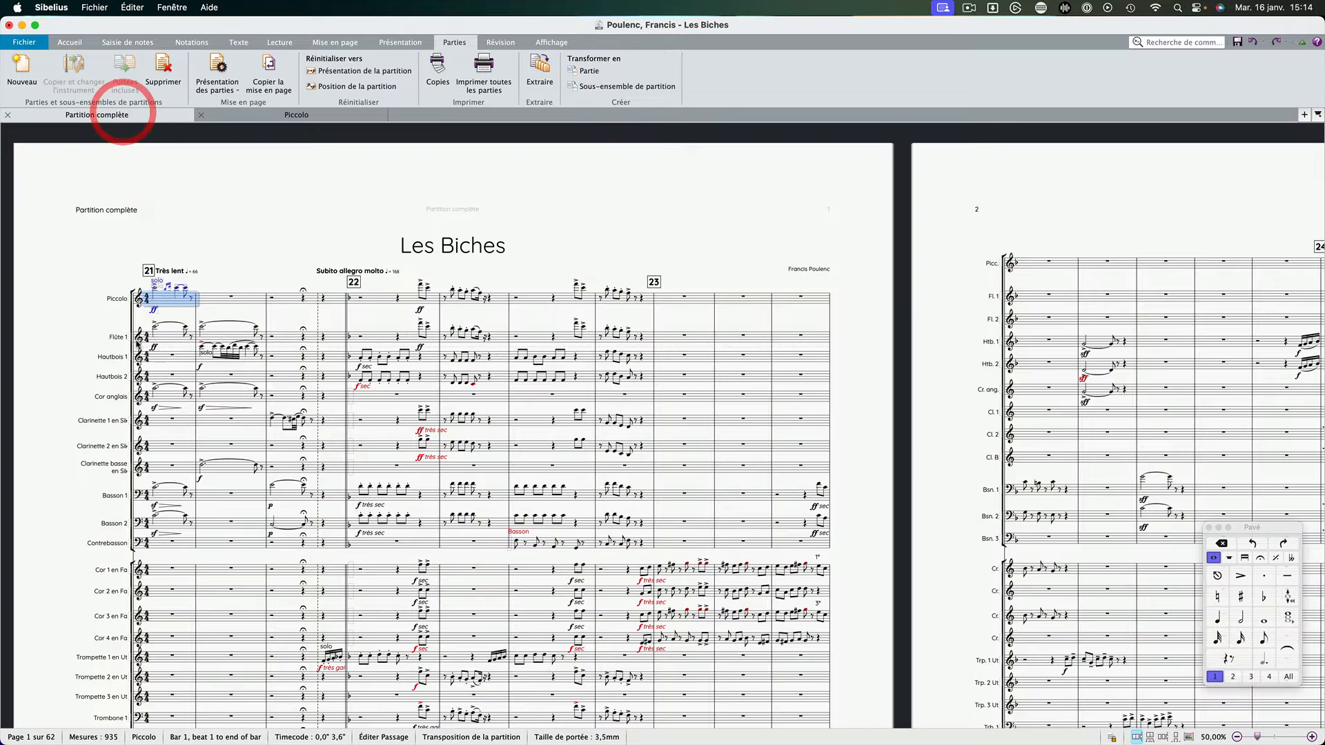
left_click(260, 115)
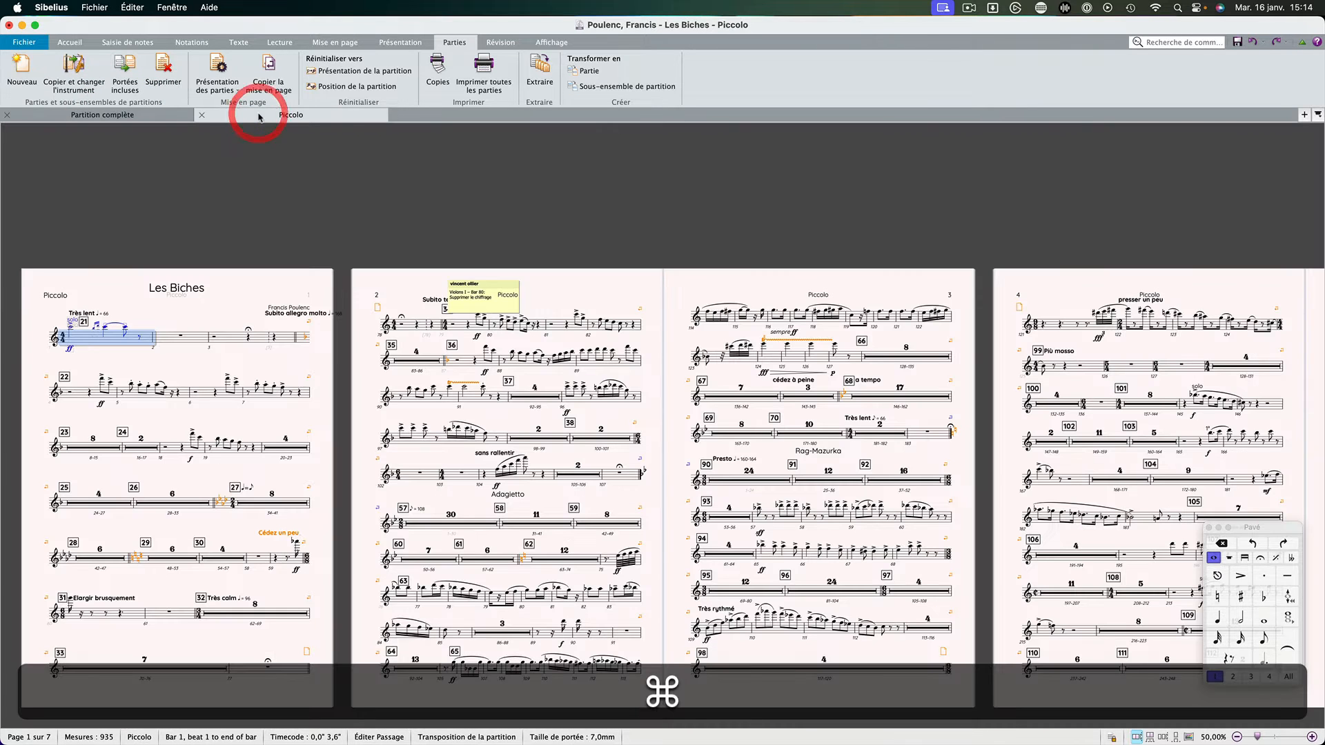
Step: Transpose the Piccolo's first bar down an octave in the part, then back up an octave in the full score
key("super+Down")
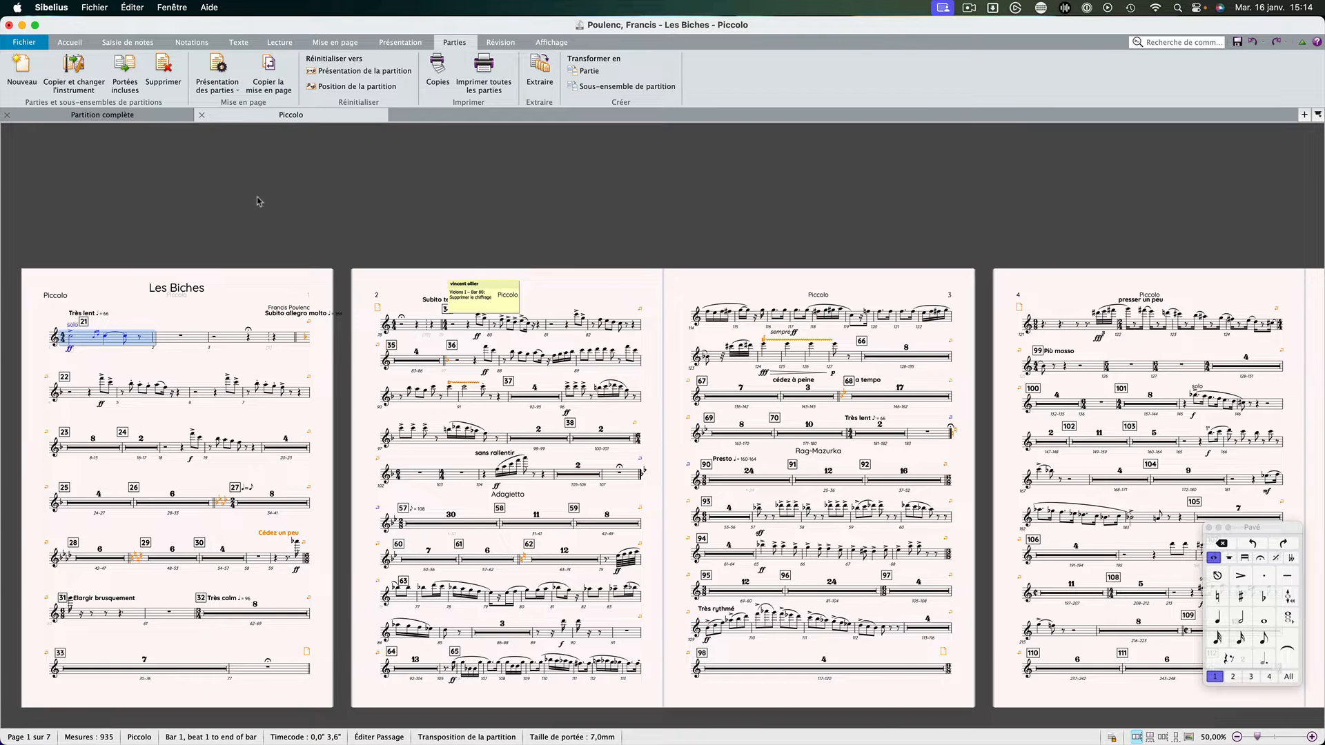
left_click(135, 117)
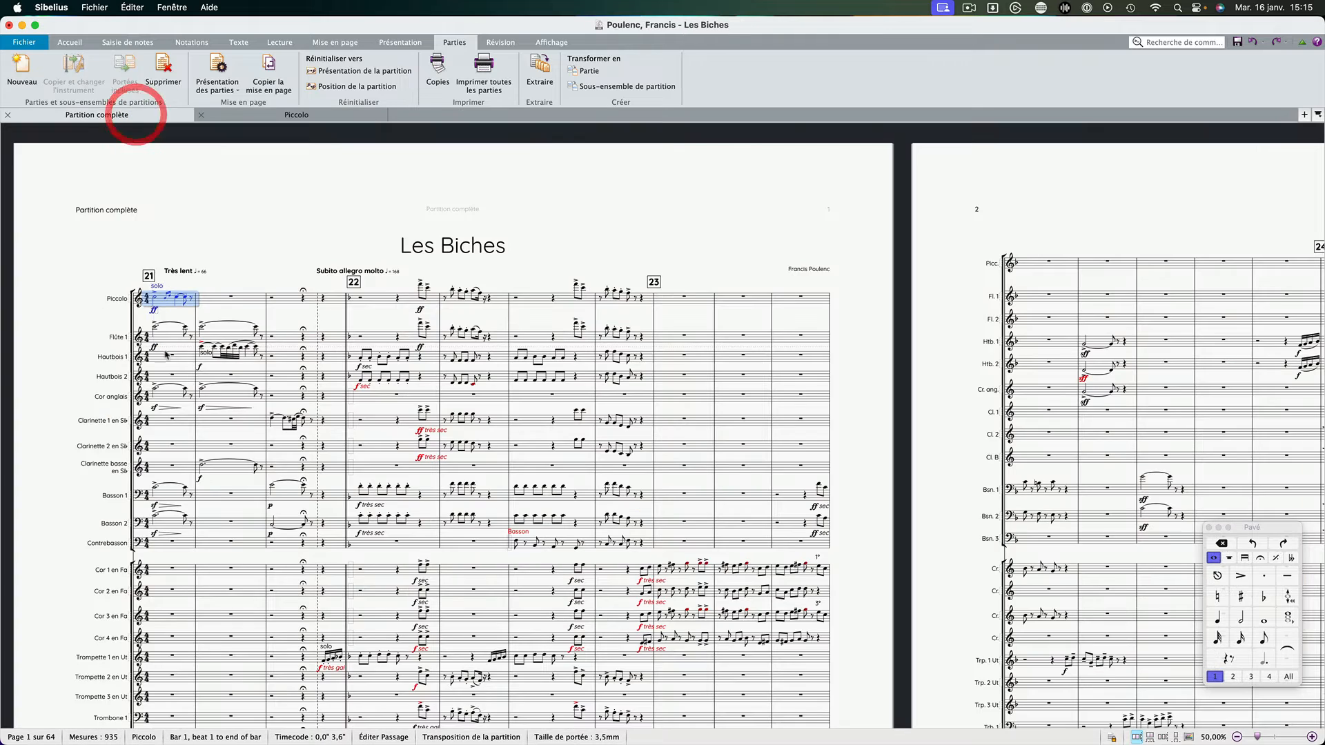
key("super+plus")
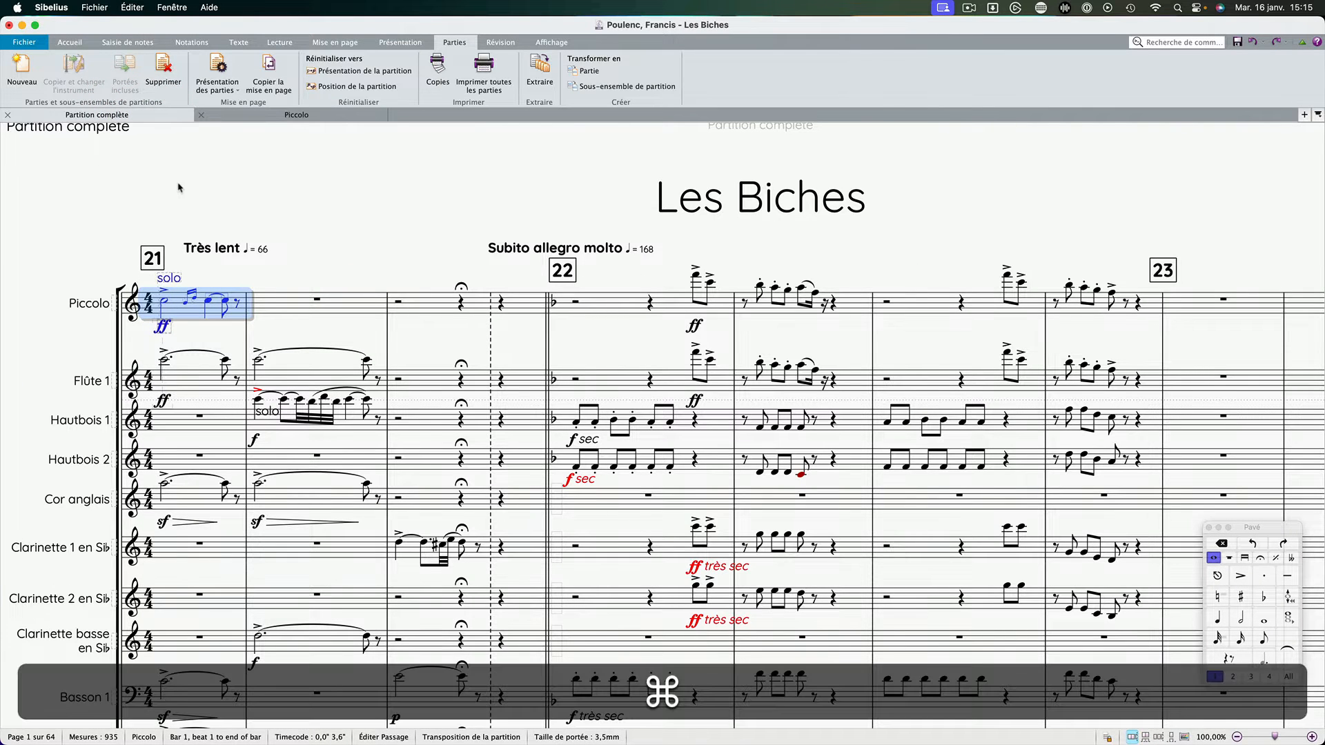
key("super+Up")
left_click(260, 116)
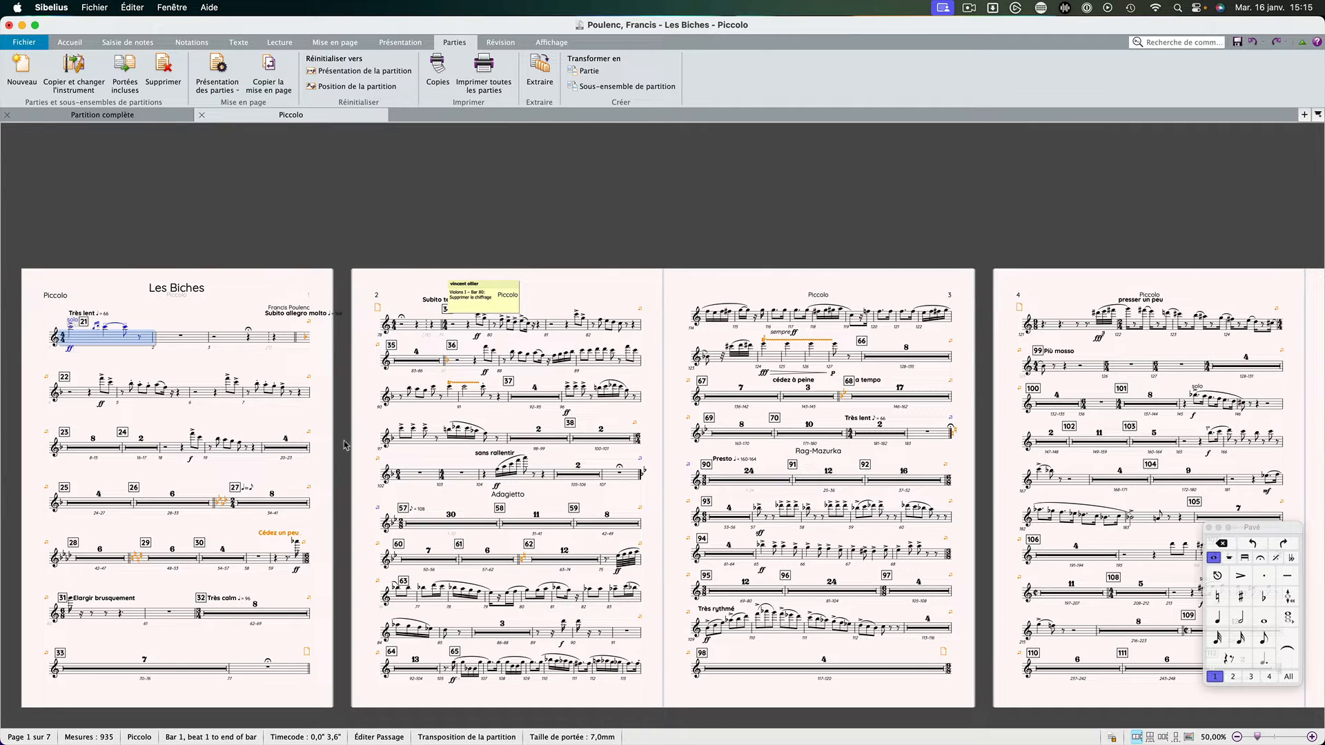
Step: Select the trill line starting in bar 90 of the Piccolo part and examine it in the full score
left_click(461, 386)
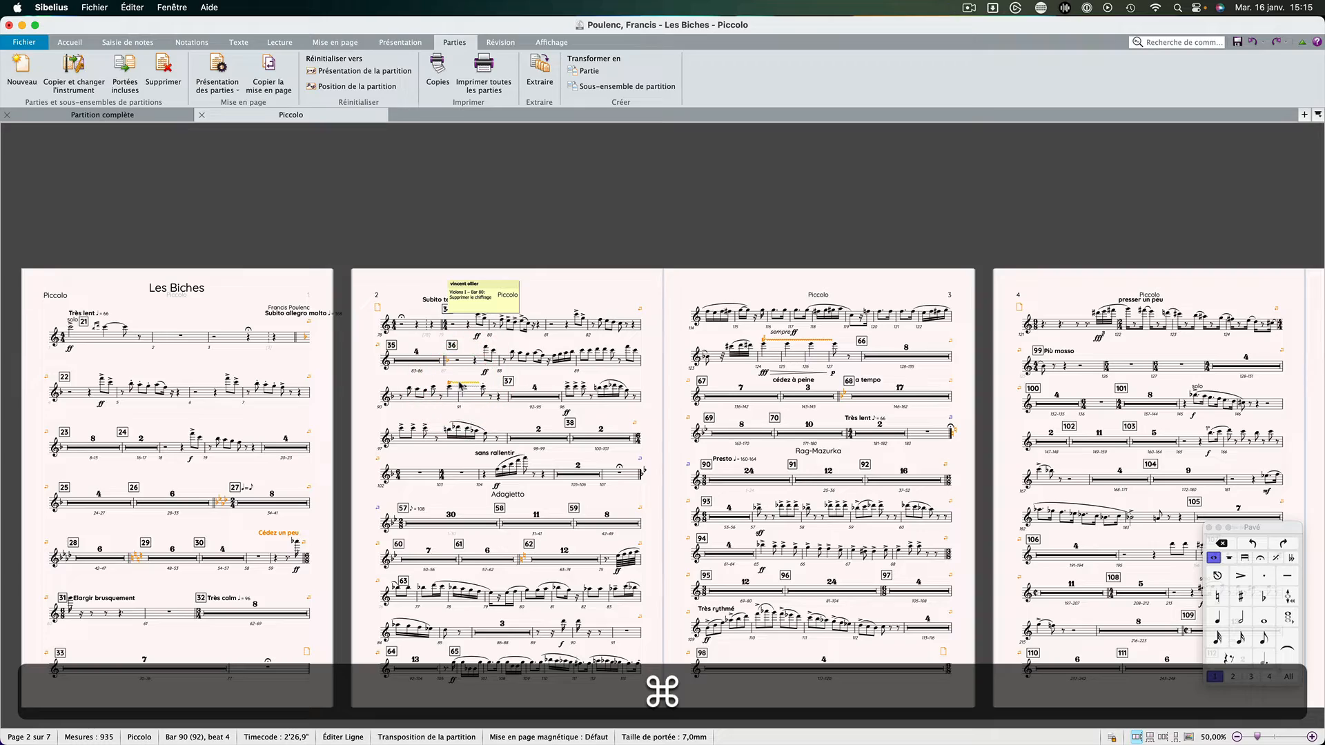
left_click(125, 116)
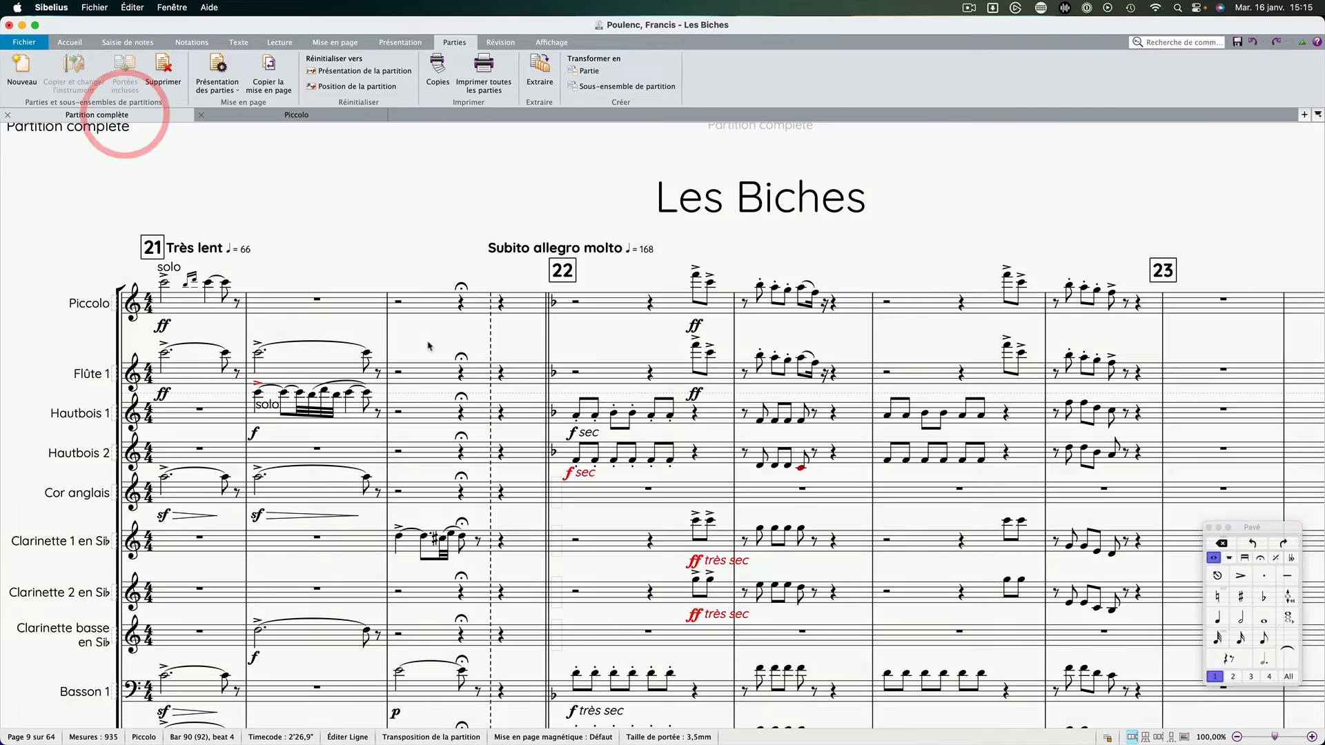
scroll(535, 347, "up", 5)
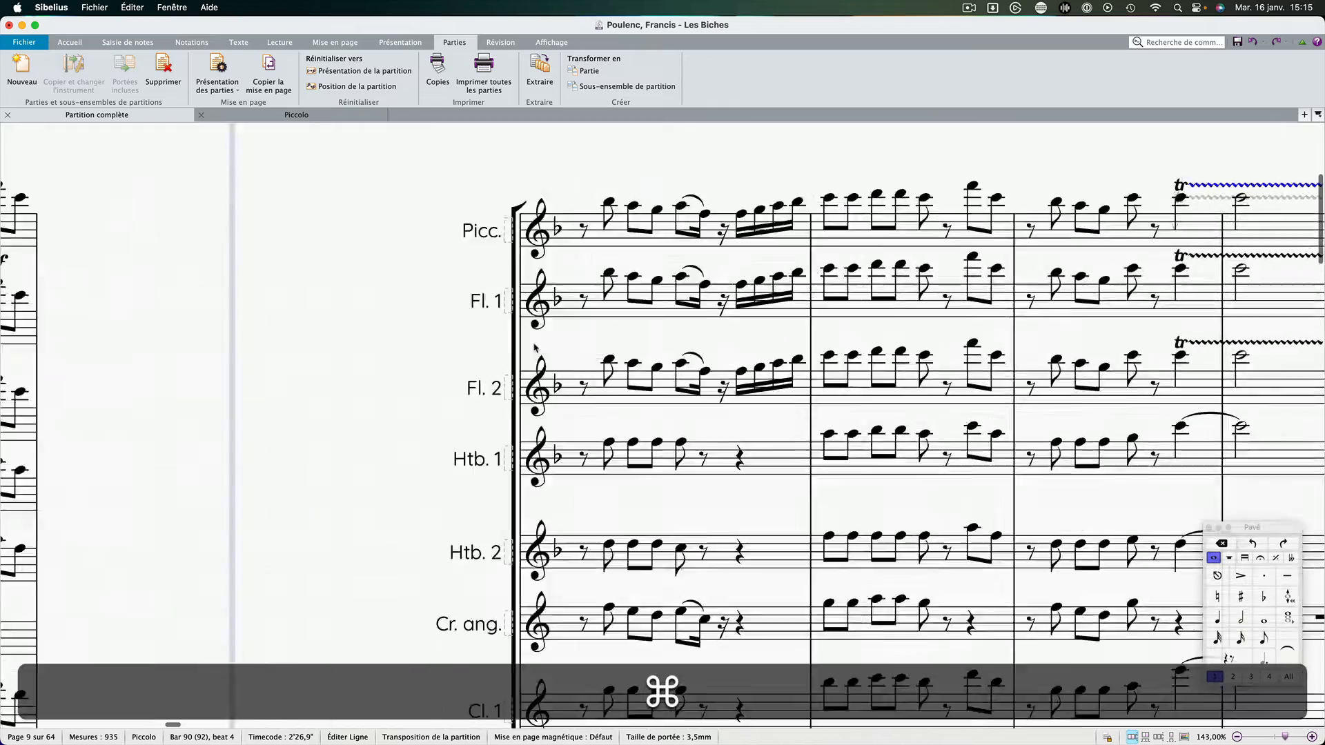
scroll(535, 347, "down", 3)
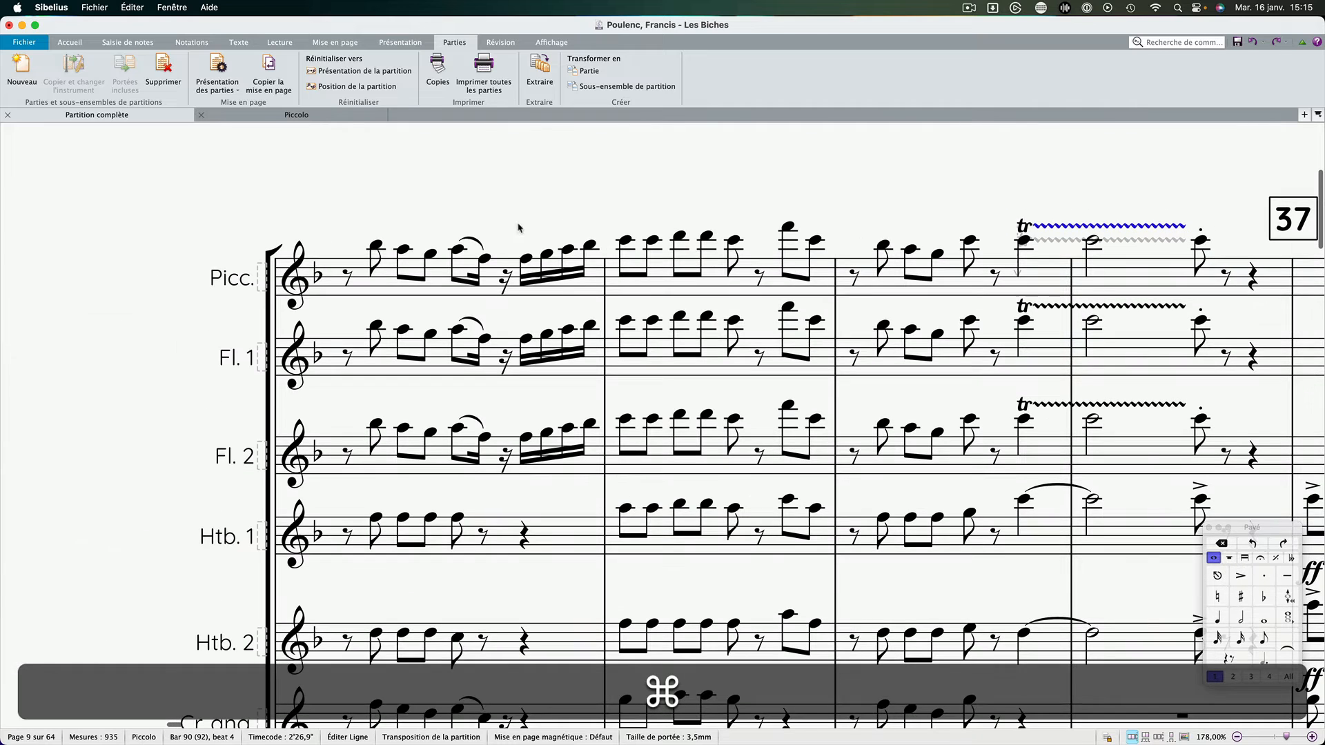
Step: Start extracting parts from the full score and agree to create separate files for them
left_click(335, 123)
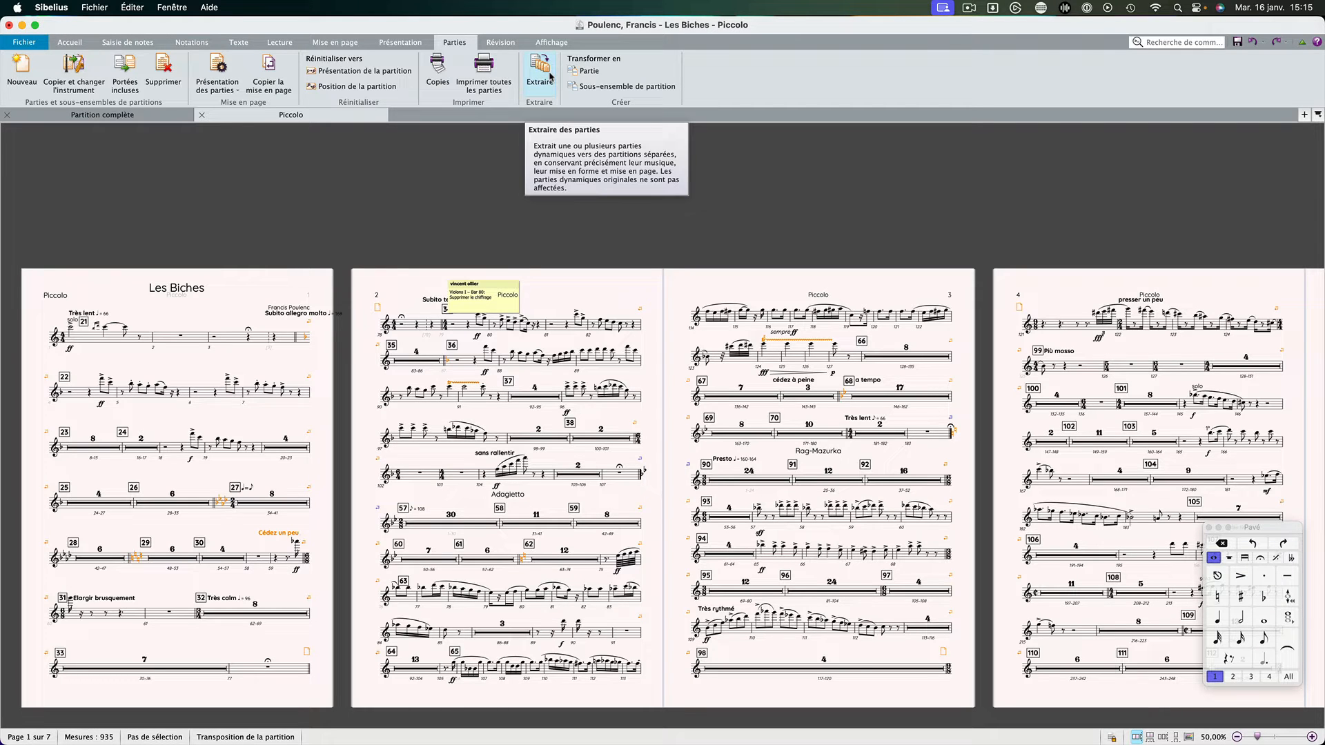
left_click(119, 115)
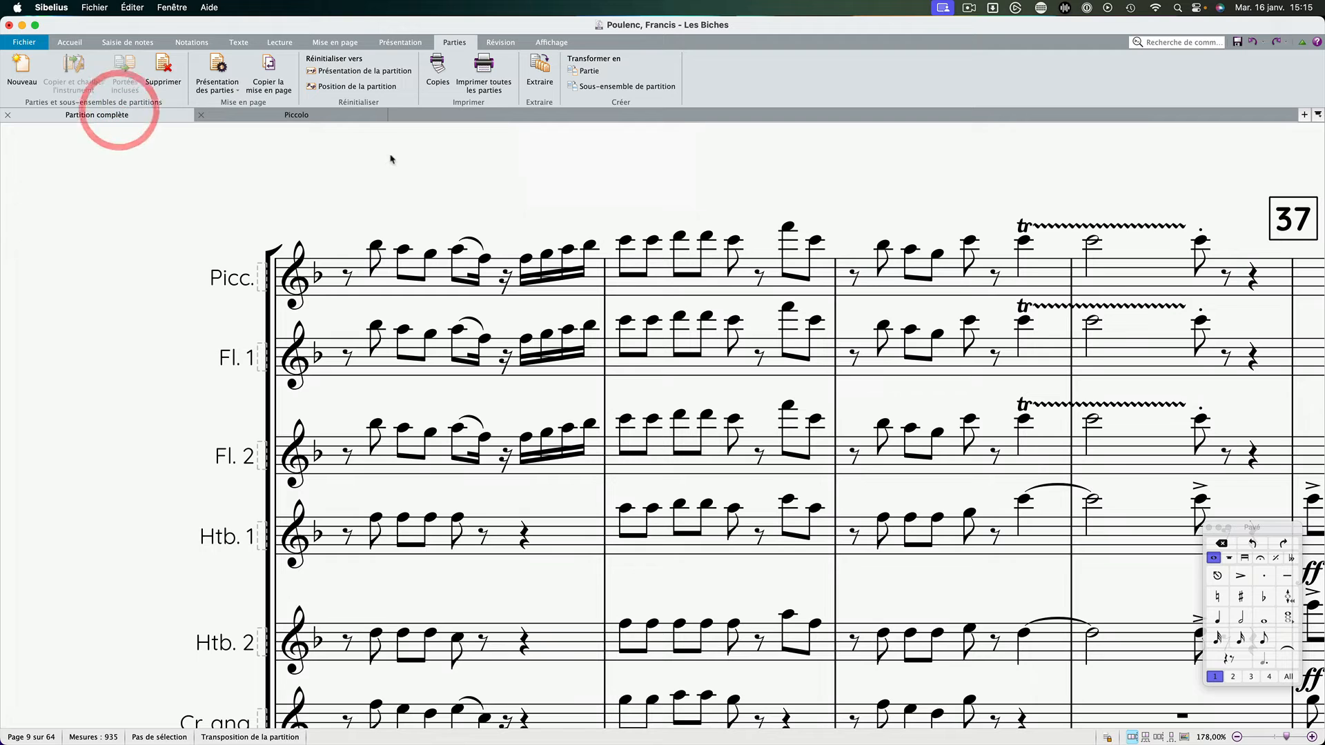
left_click(536, 73)
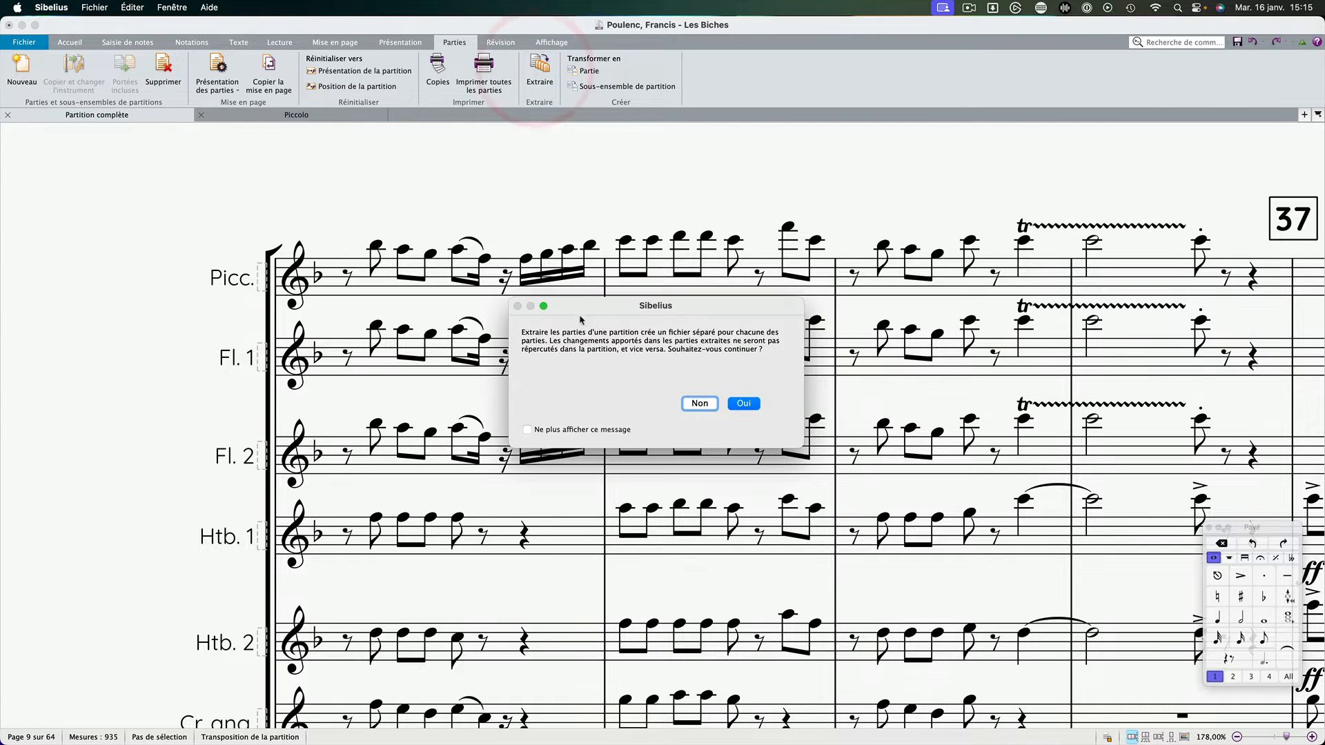
left_click(745, 402)
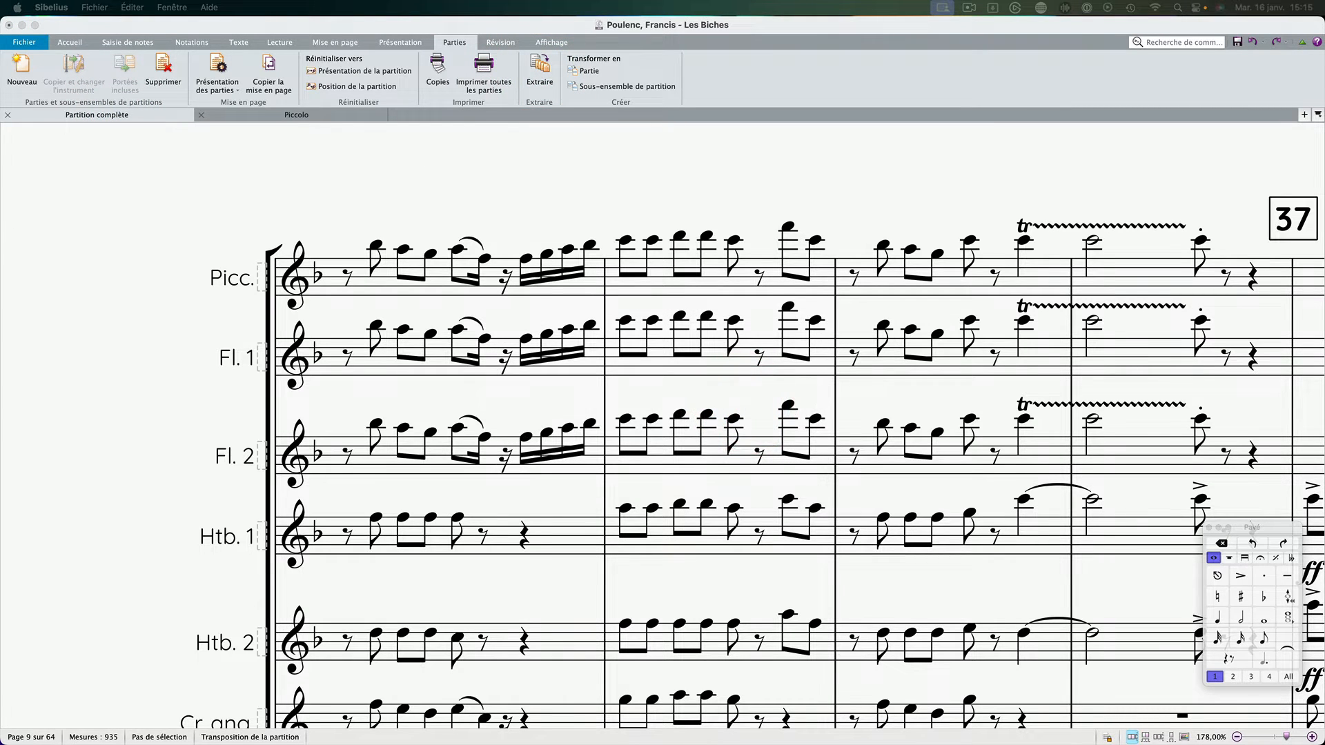
left_click_drag(869, 93, 515, 90)
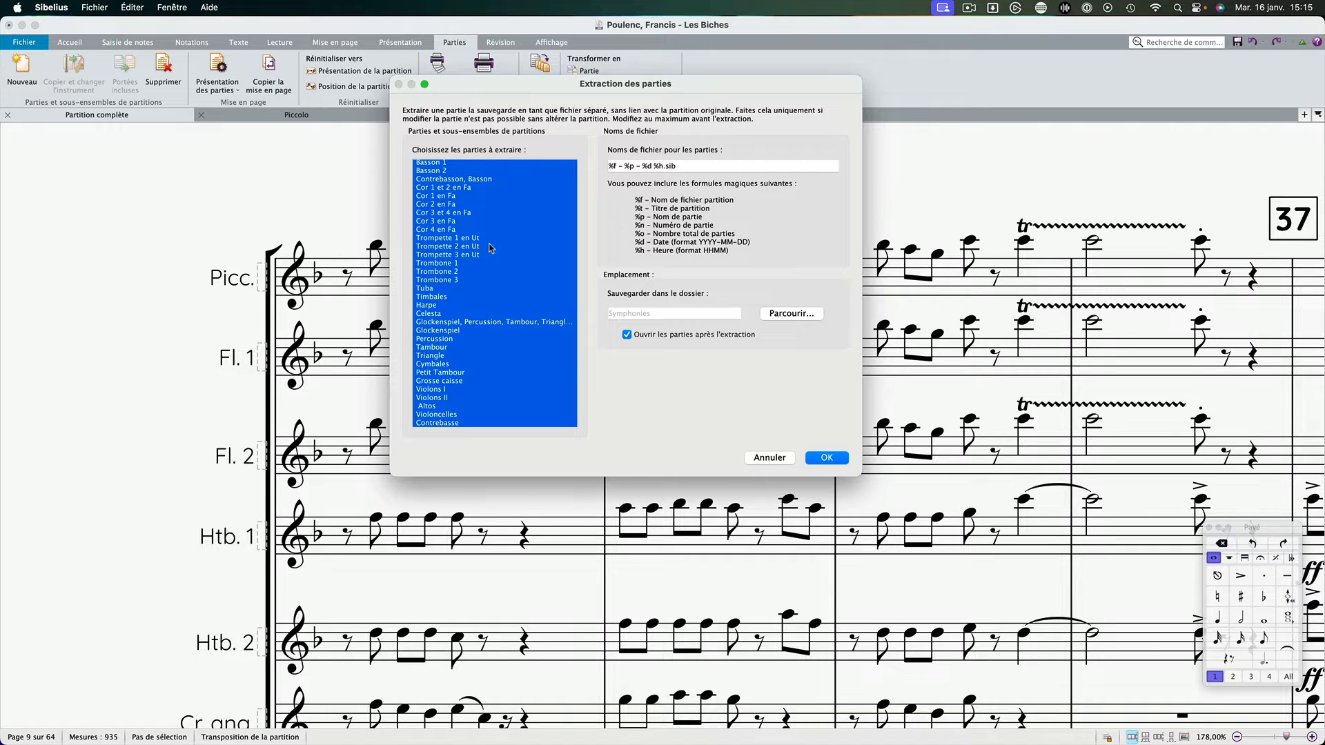
Step: Review the parts available for extraction, then extract only the Piccolo part as a separate file
scroll(493, 247, "up", 5)
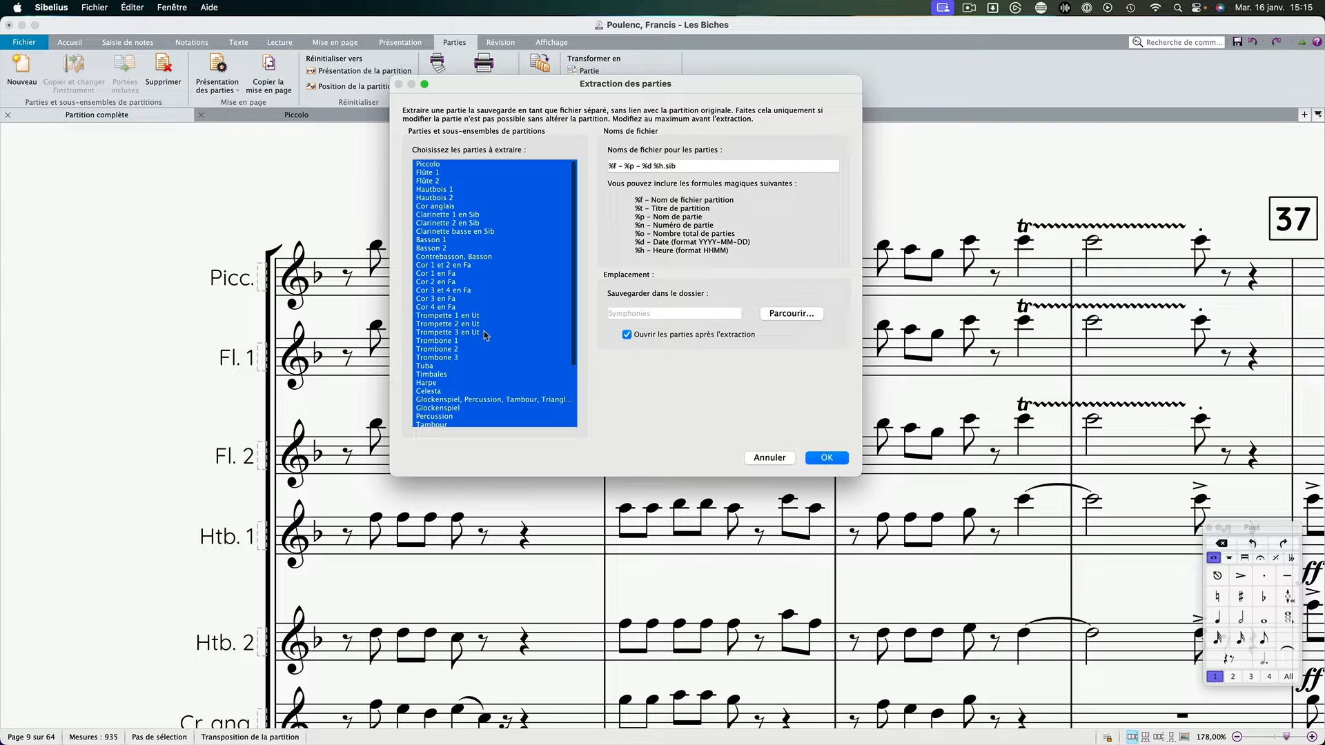
scroll(511, 250, "down", 3)
left_click(508, 253)
scroll(508, 238, "up", 3)
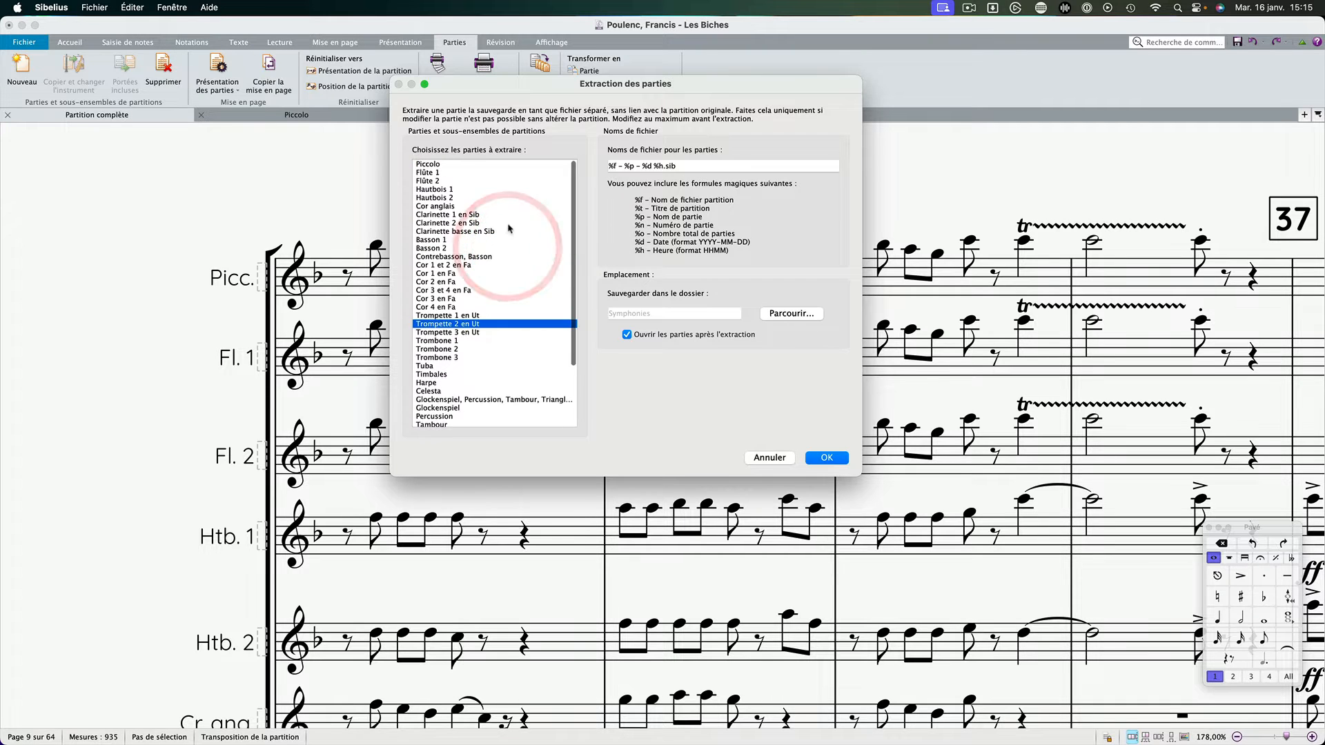
left_click(466, 165)
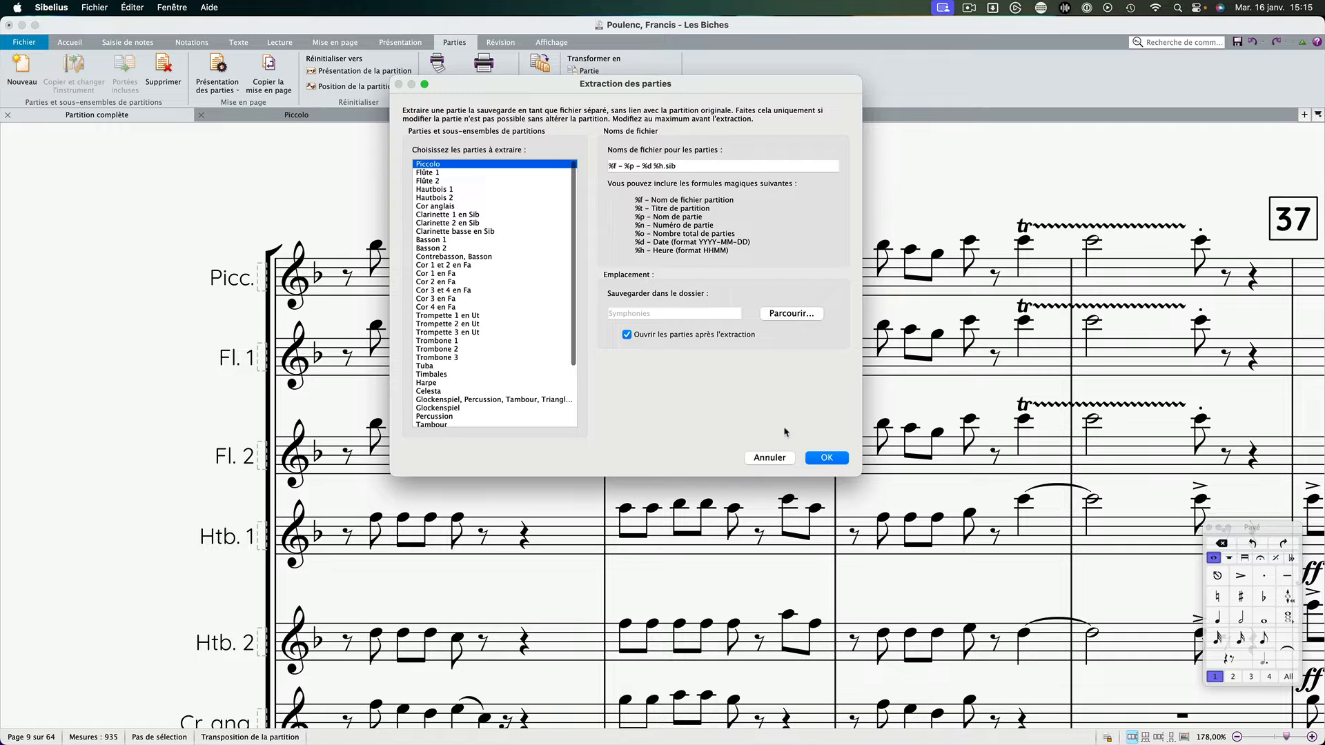
left_click(826, 457)
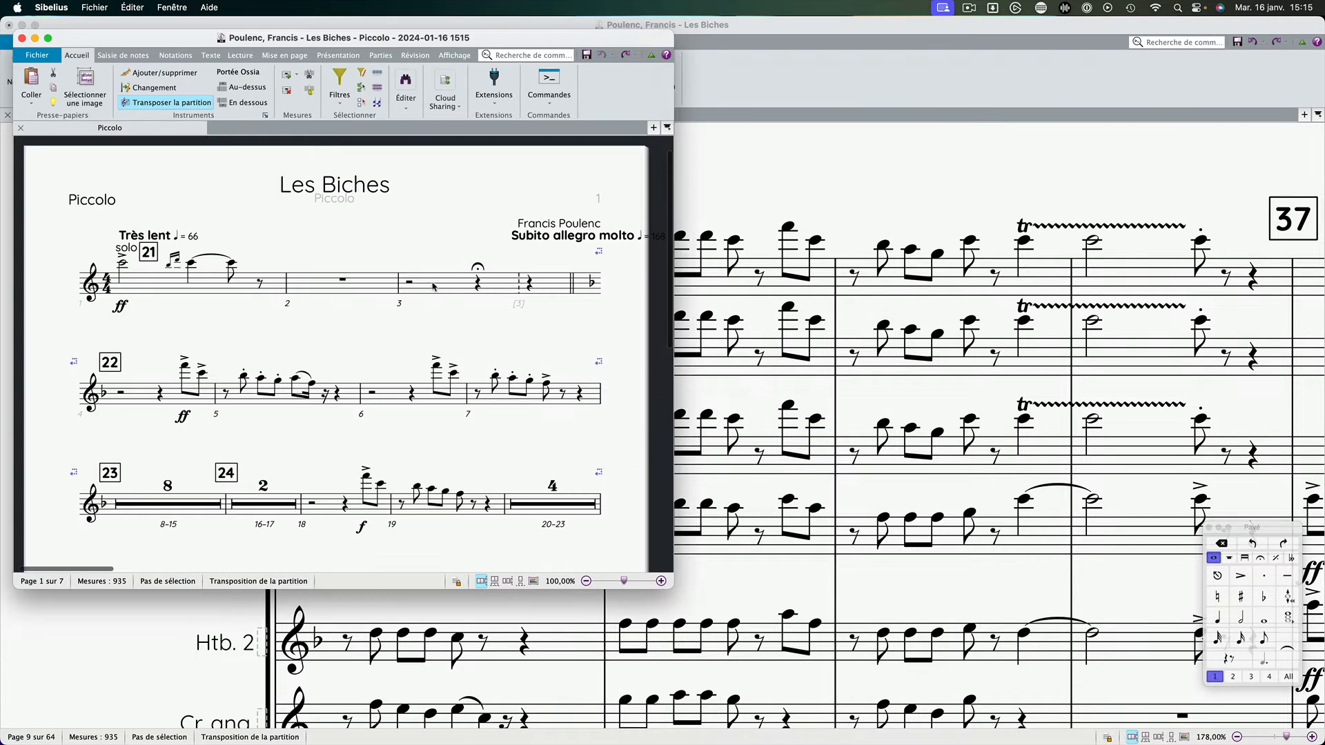
Step: Enlarge the extracted Piccolo score to fill the screen and check its list of available parts
left_click_drag(401, 43, 652, 4)
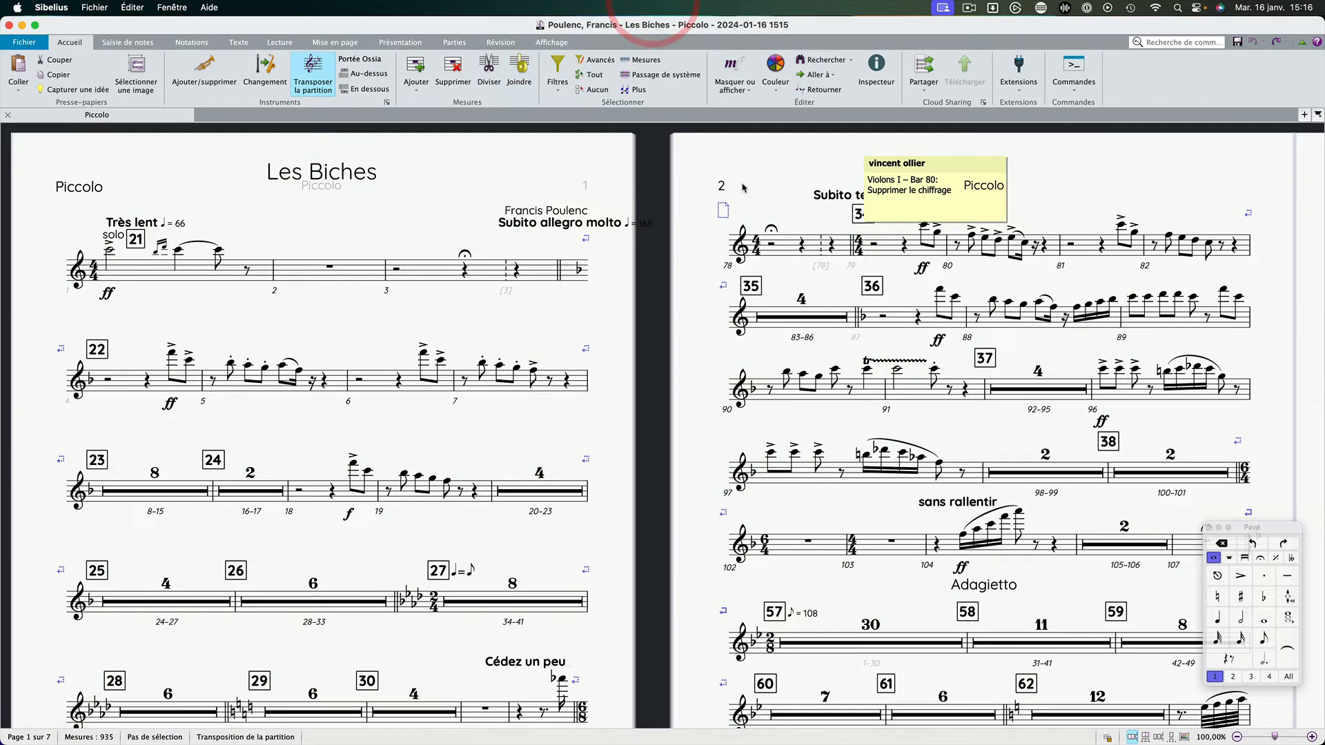
left_click(1309, 113)
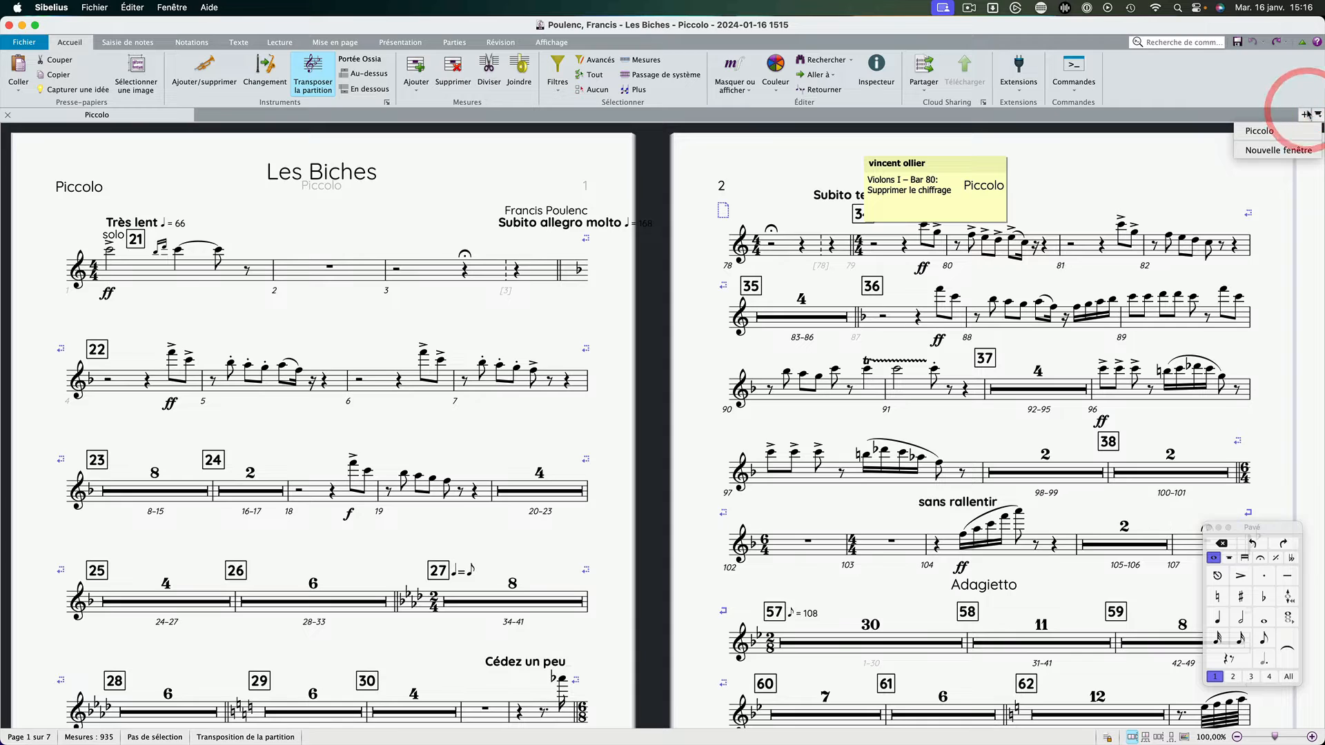
Step: Close the parts list, show the commands for managing parts and select bar 2 of the extracted Piccolo score
left_click(1258, 131)
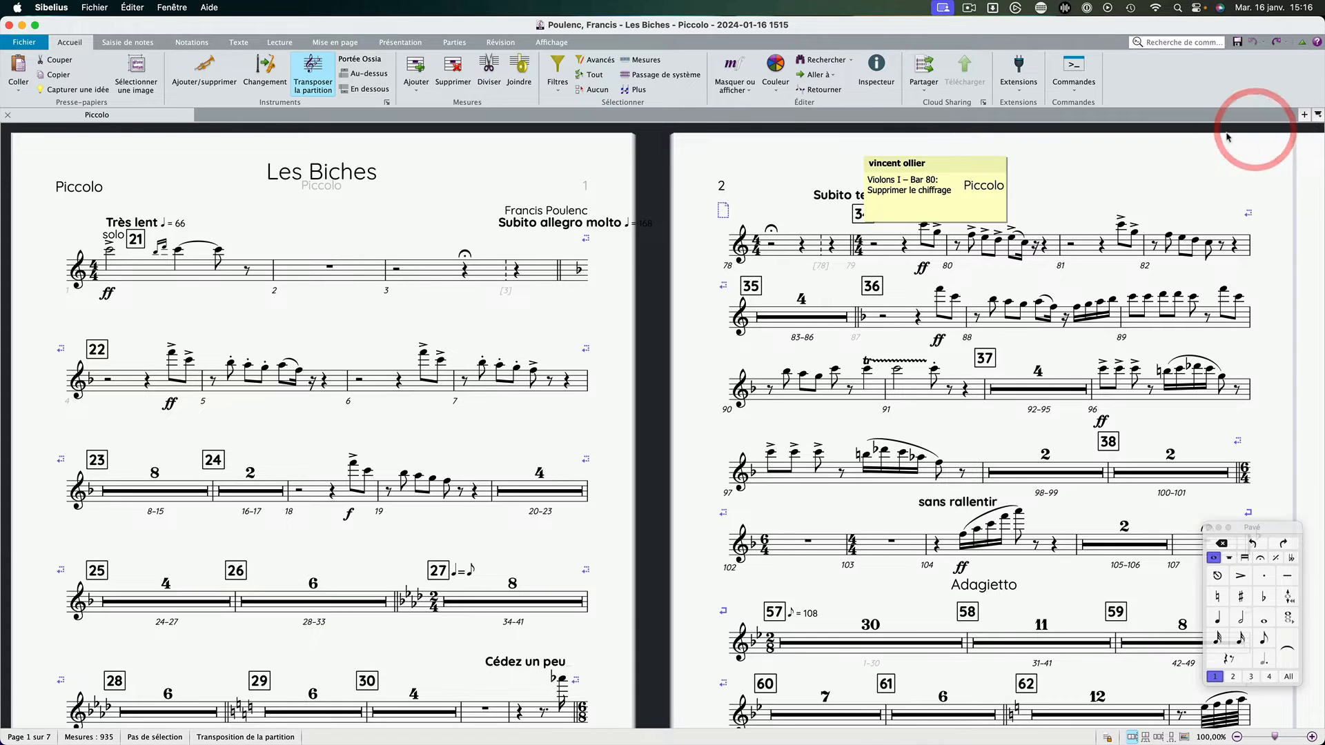
left_click(362, 229)
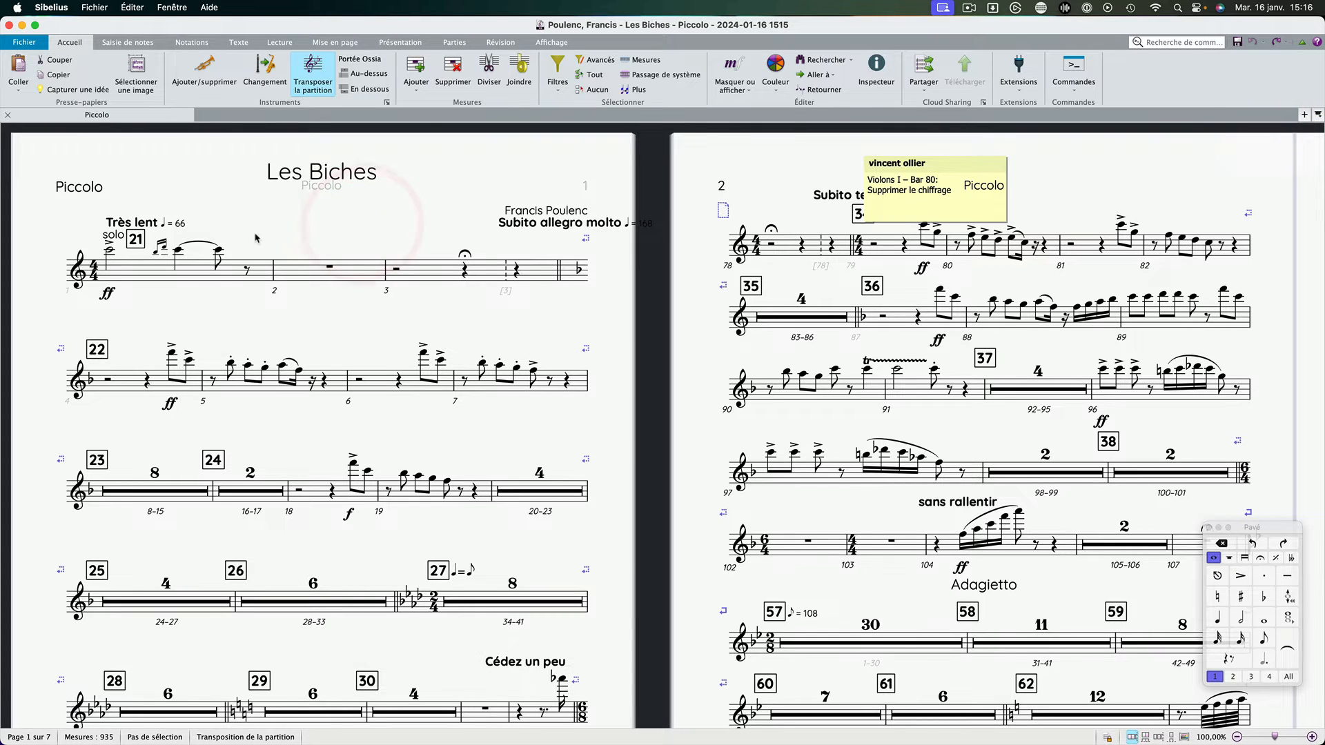
left_click(458, 45)
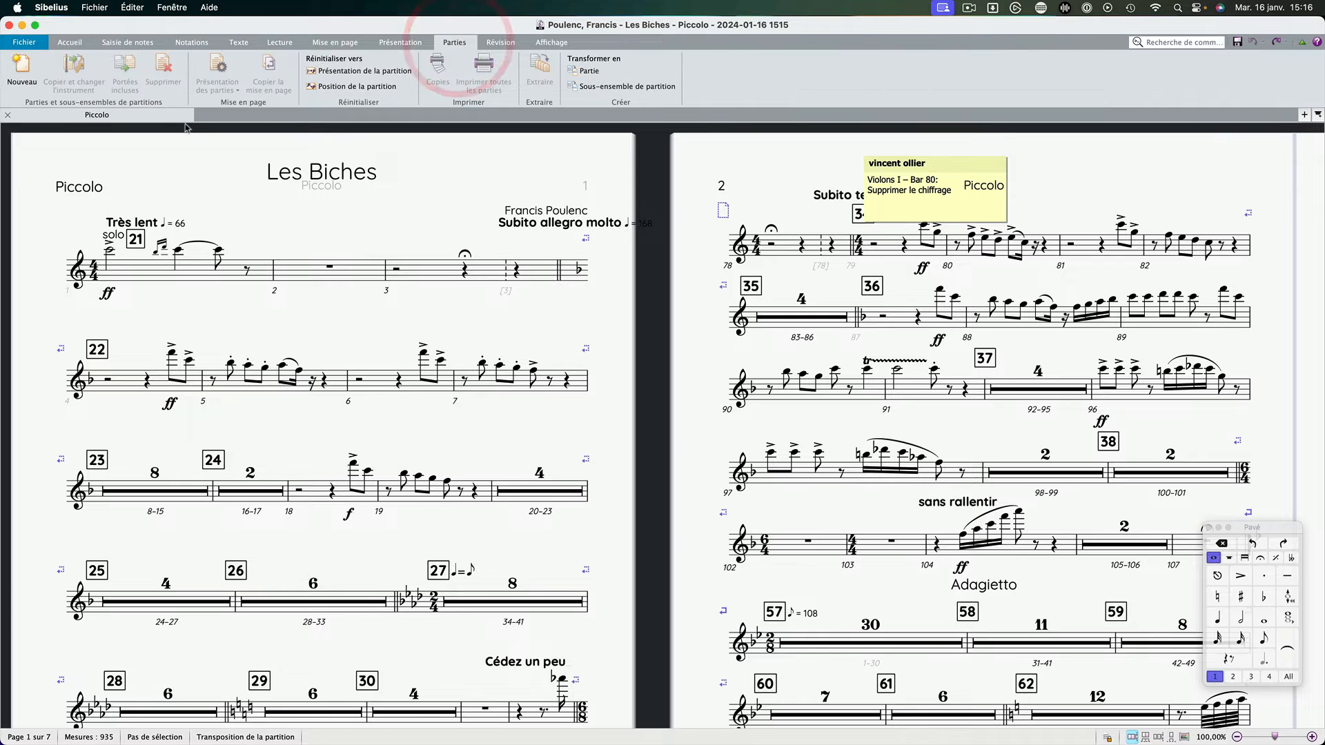
left_click(364, 275)
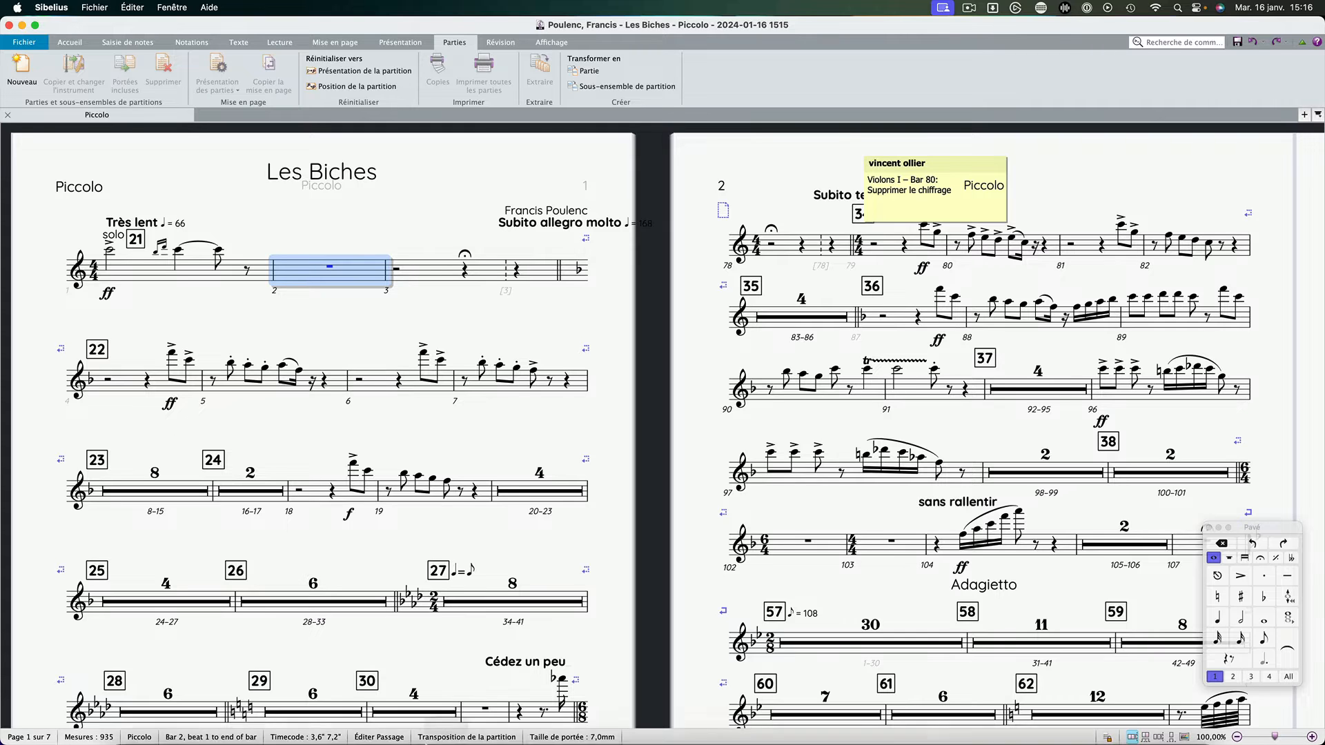
Step: Switch to the original Les Biches score, select bar 88 of the Piccolo staff and show that passage in the linked Piccolo part
mouse_move(656, 725)
right_click(901, 710)
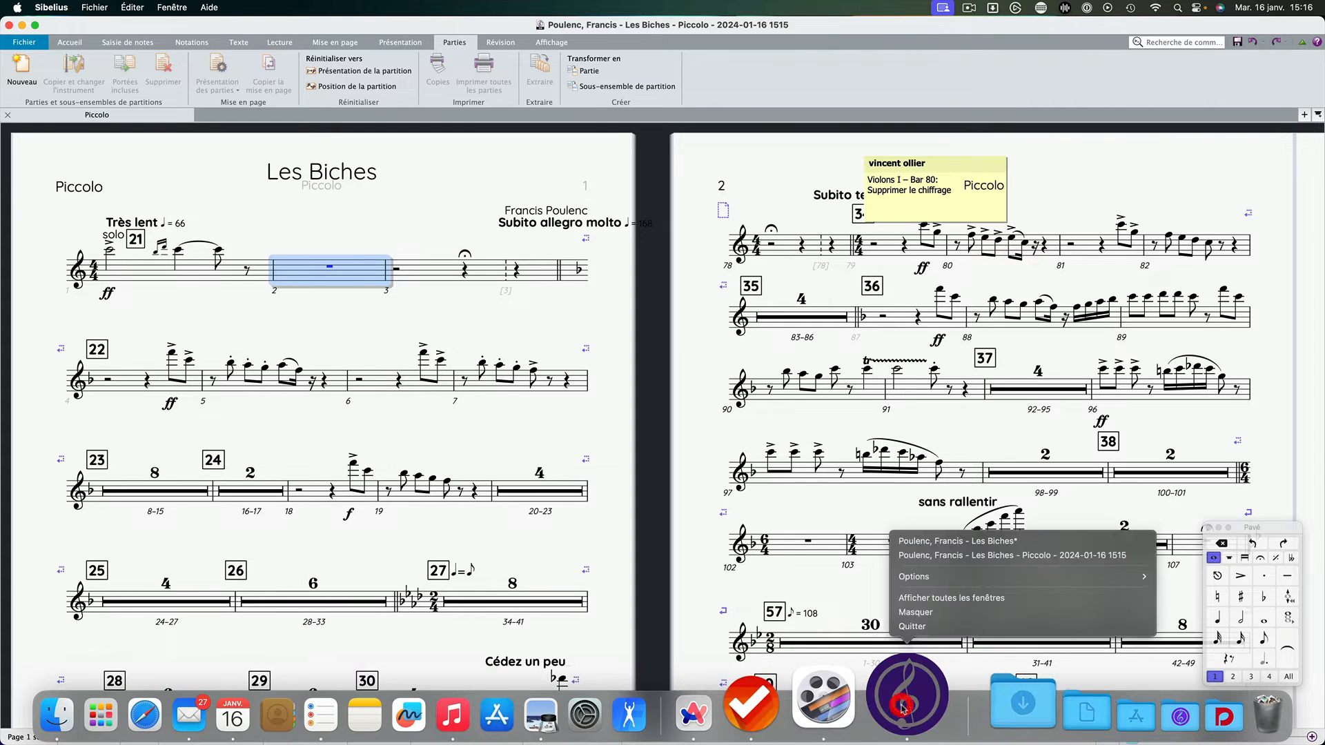
left_click(941, 541)
left_click(355, 287)
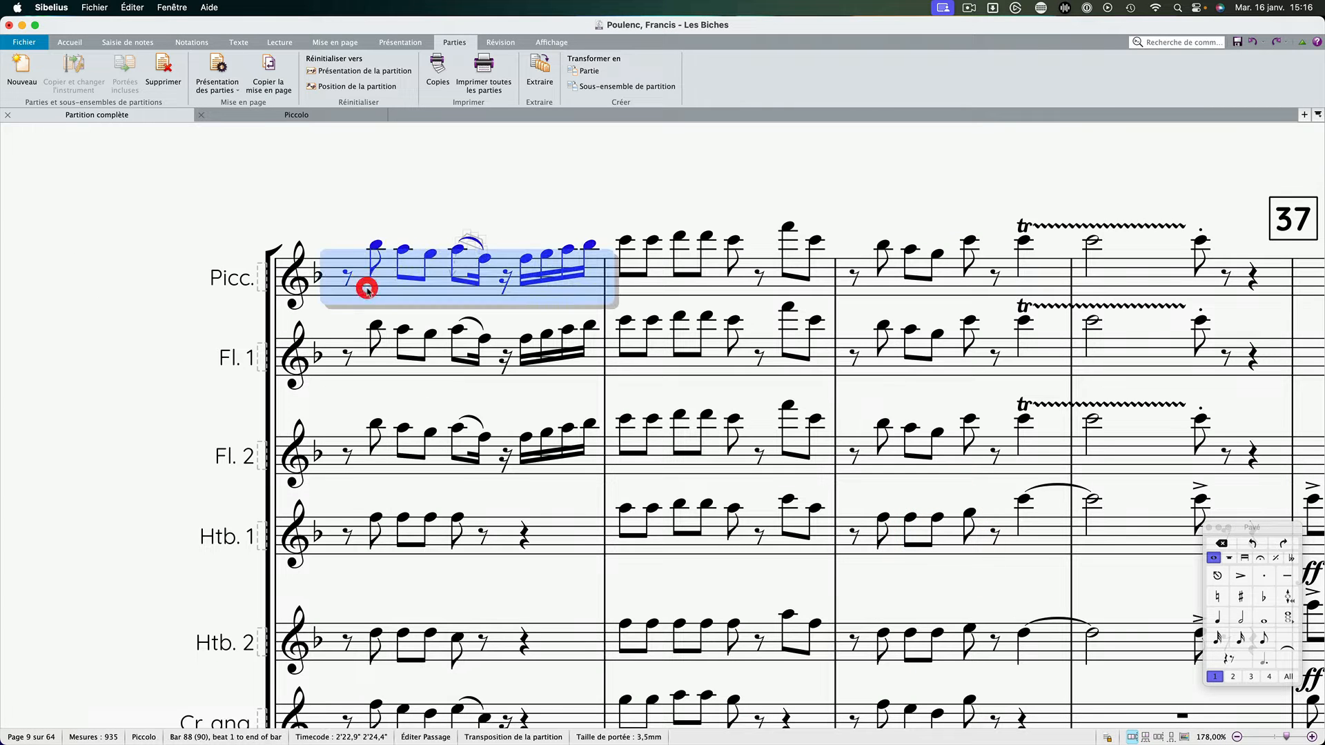
key("w")
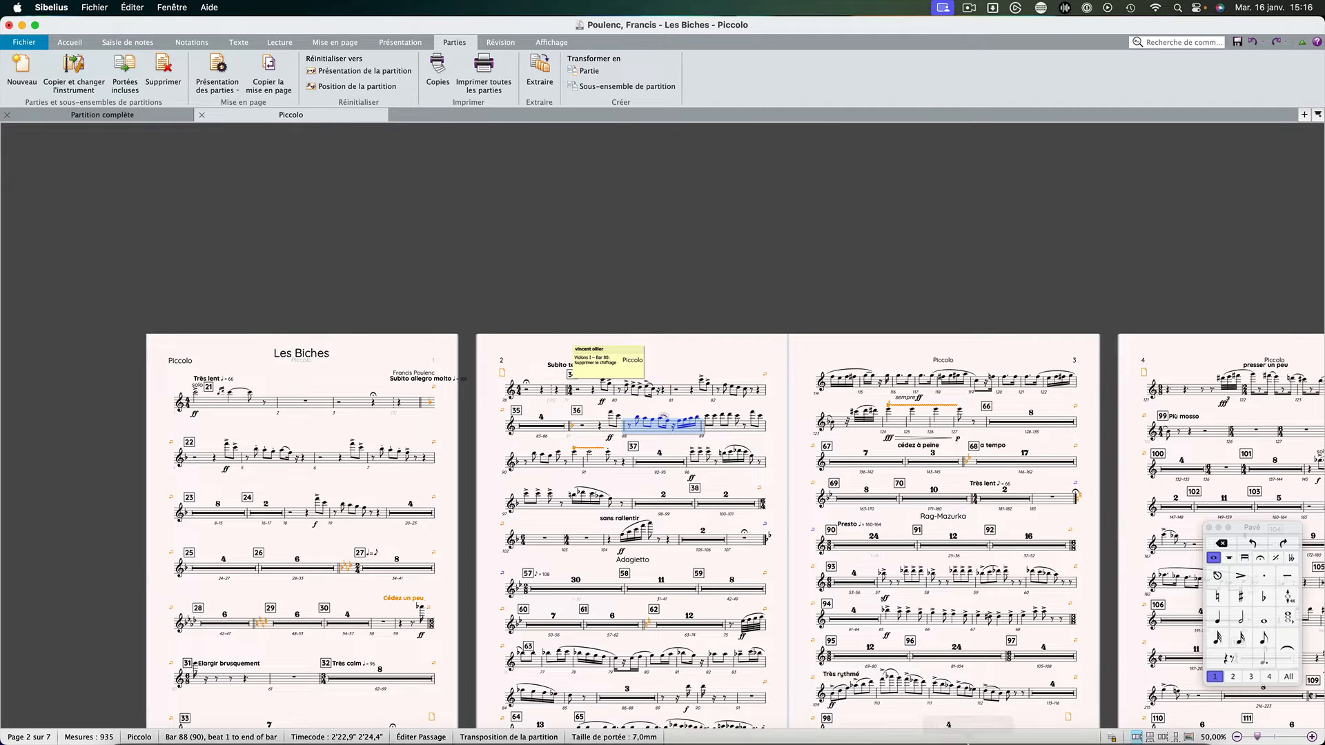
Step: Return to the extracted Piccolo file, clear the bar selection and check which parts the file offers
mouse_move(888, 711)
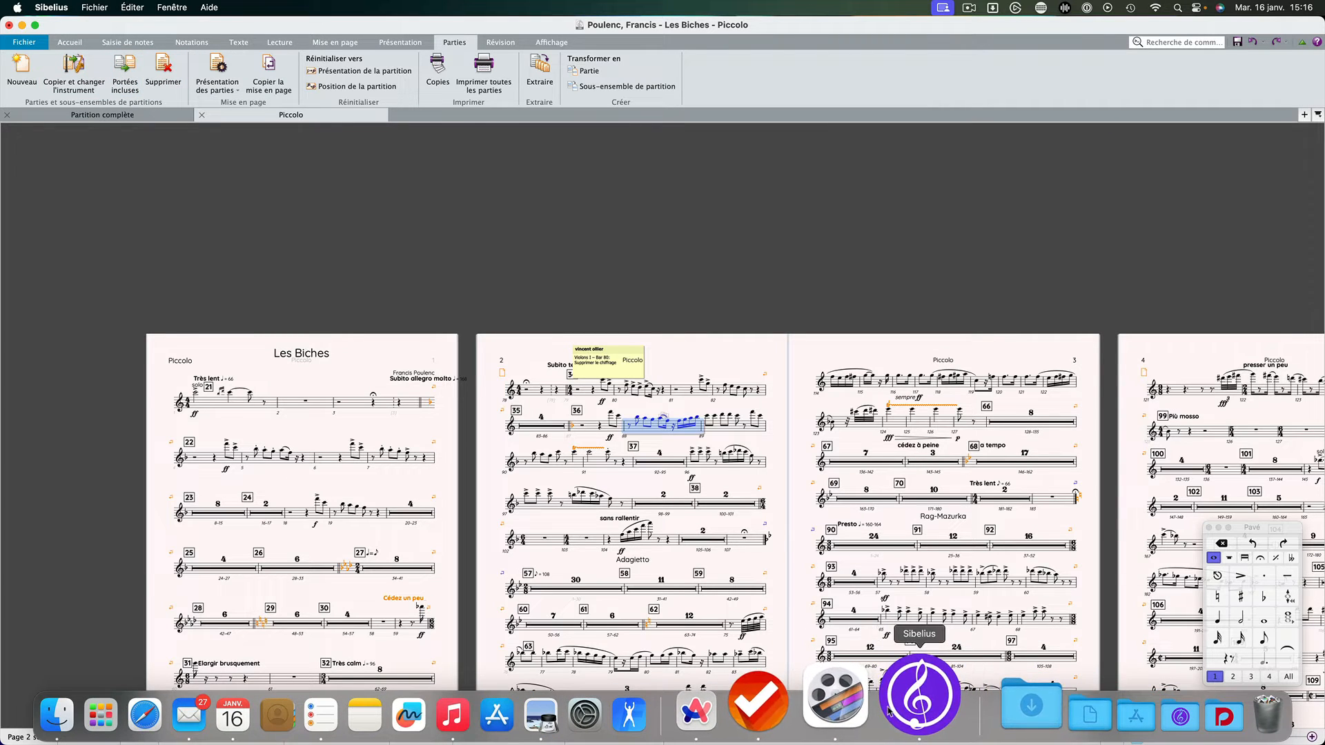
right_click(888, 711)
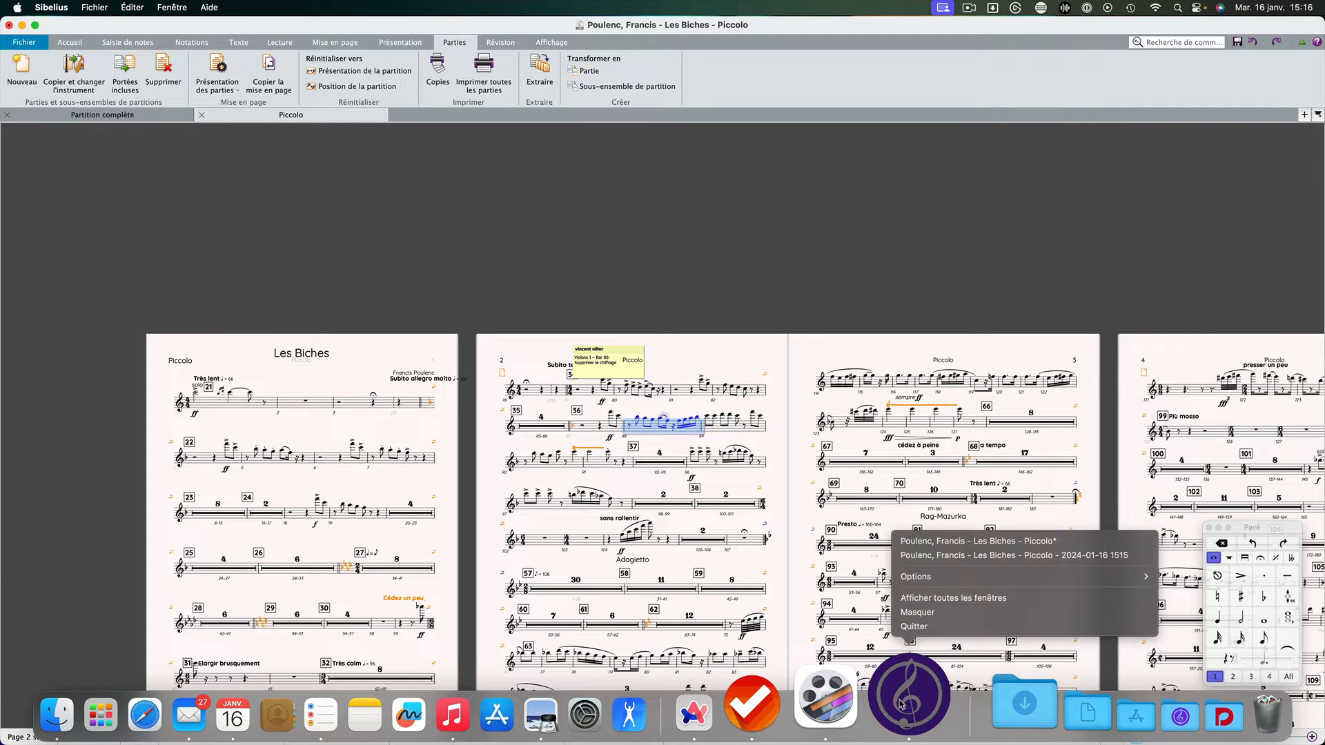
left_click(947, 555)
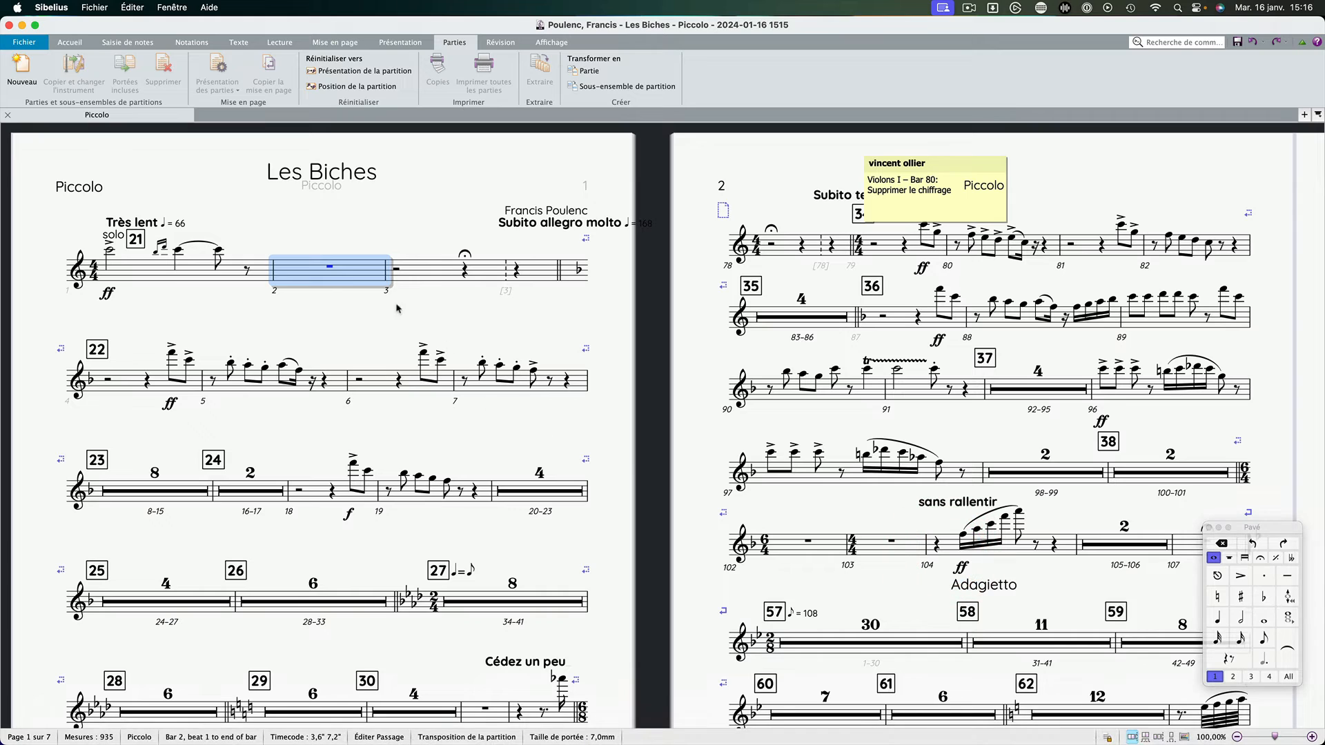
left_click(337, 309)
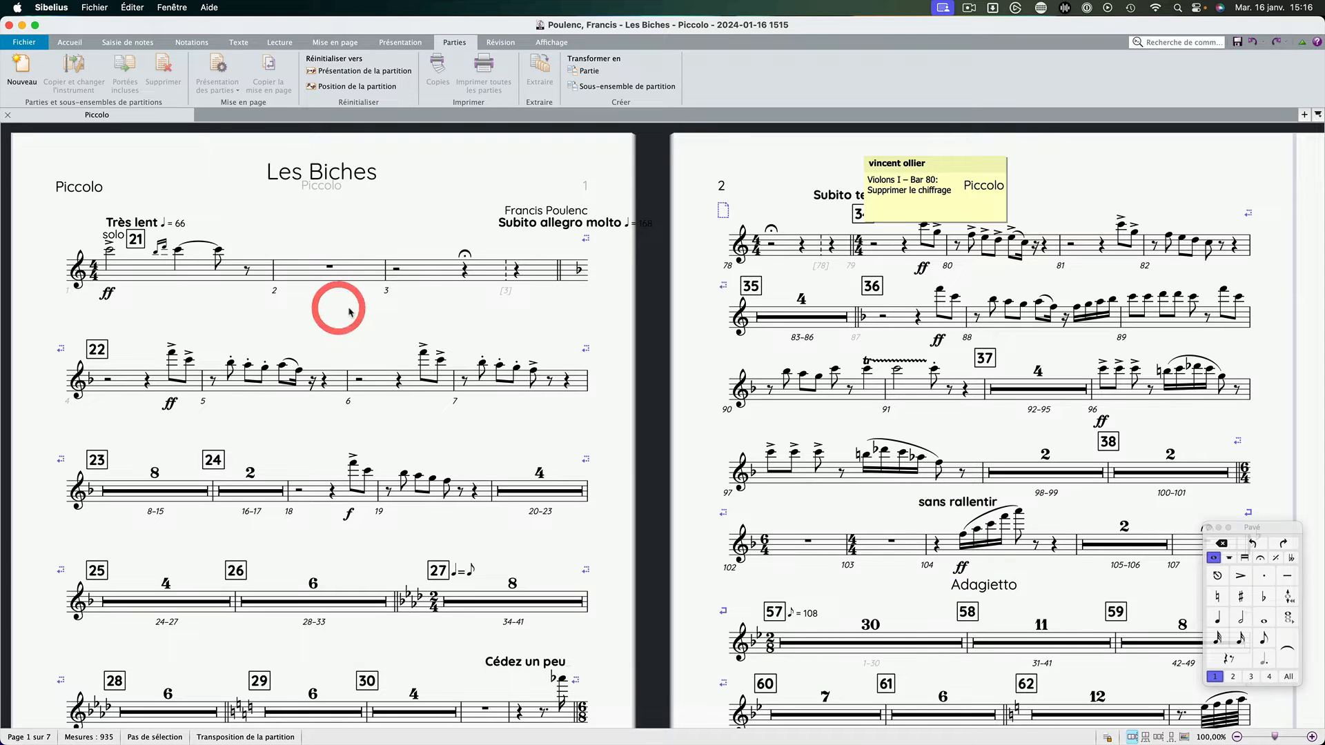
left_click(1304, 115)
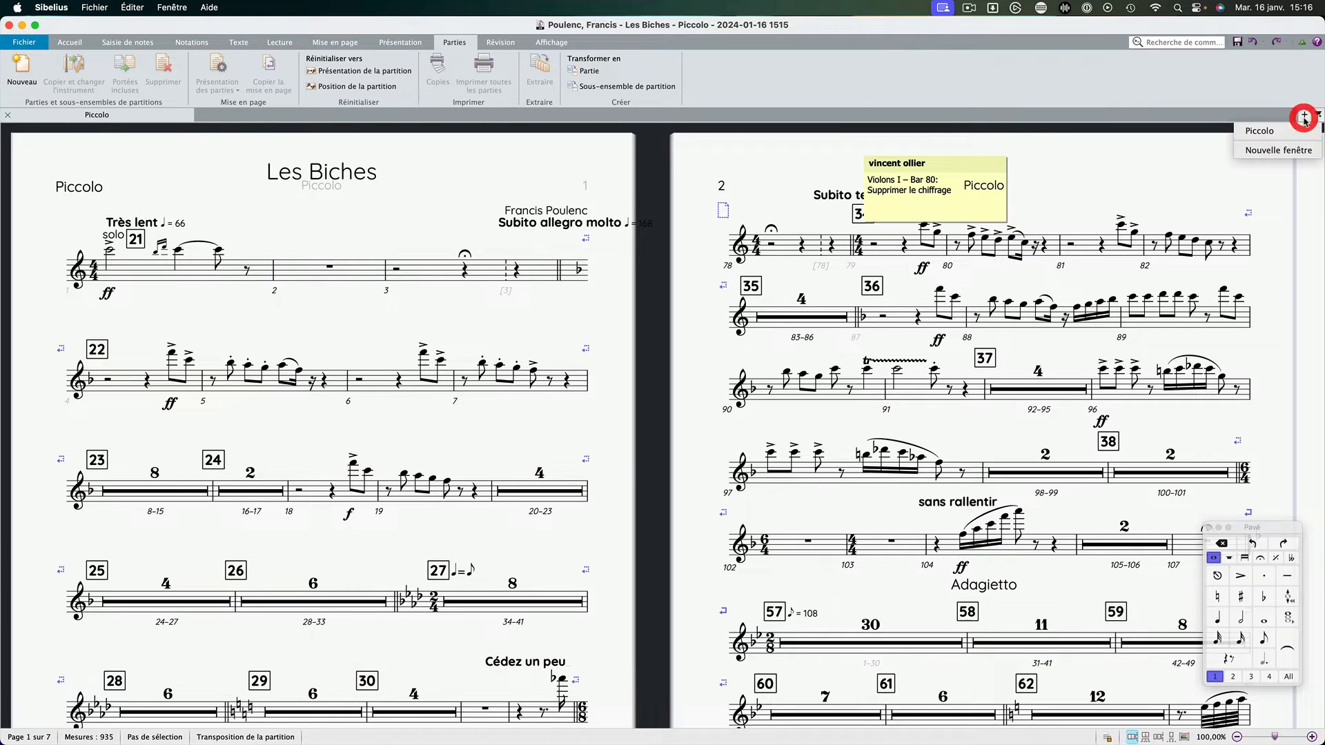
left_click(1181, 195)
left_click(166, 205)
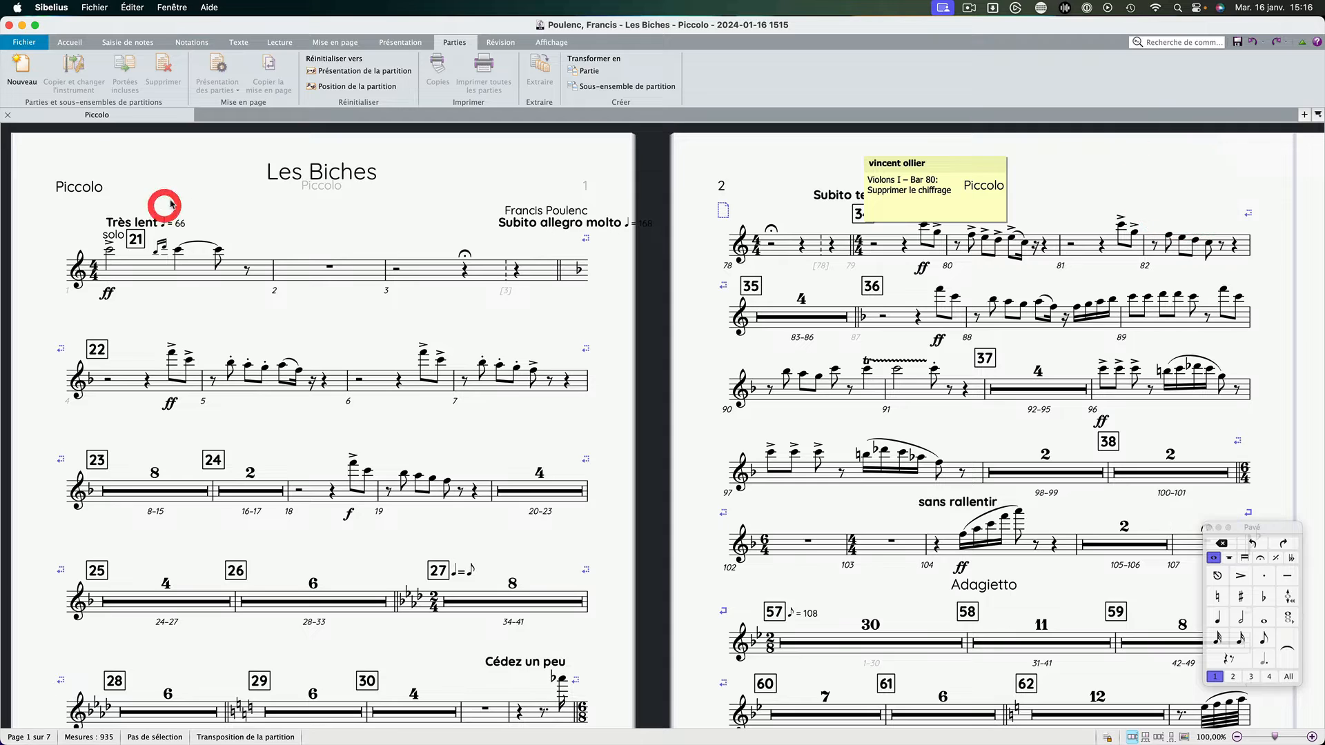
Step: Create a new part within the extracted Piccolo file, accepting the creation prompt, and open that Piccolo part
left_click(24, 69)
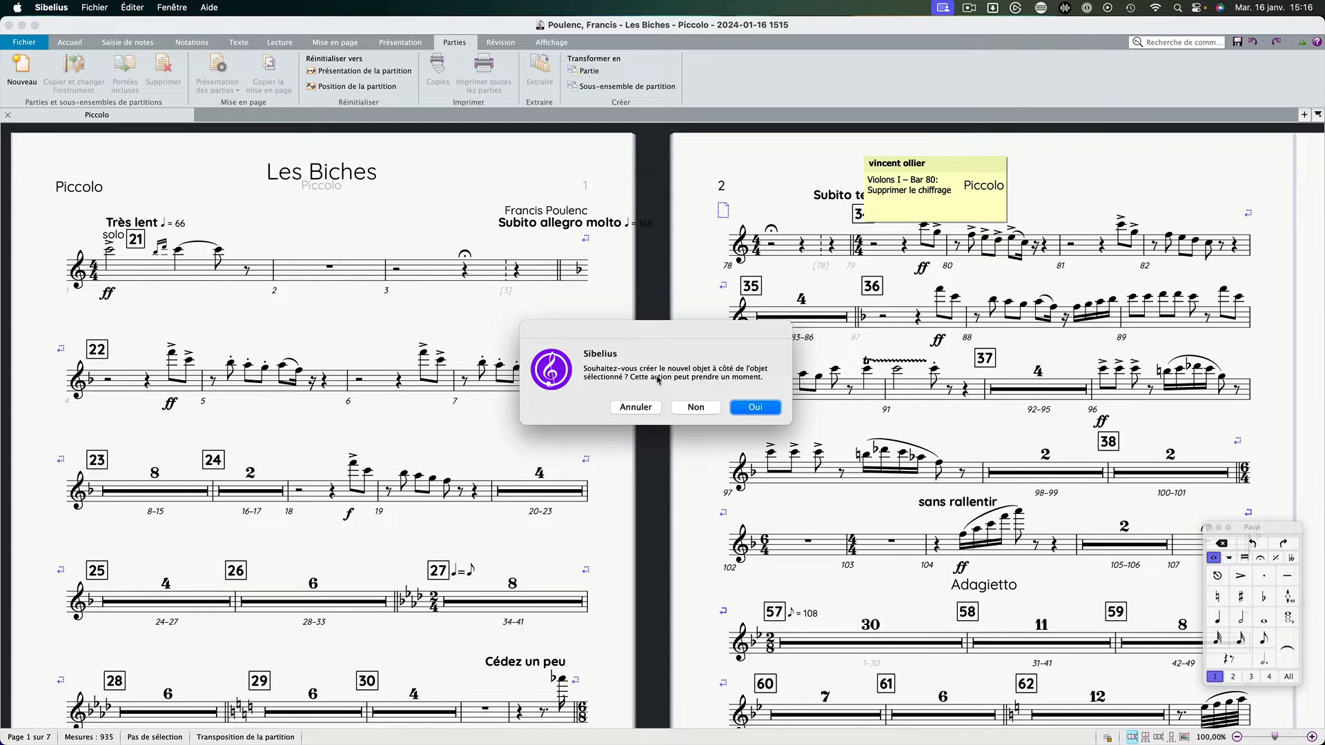
left_click(742, 414)
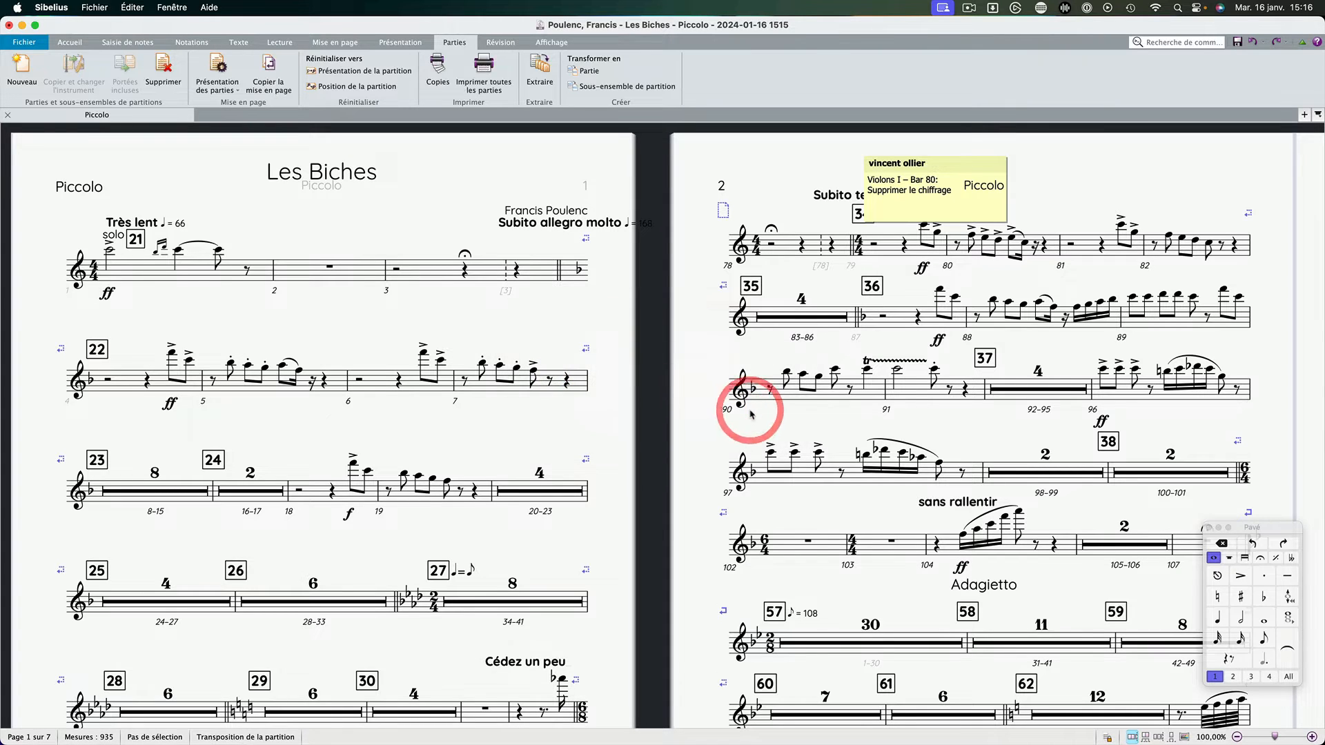
left_click(1317, 114)
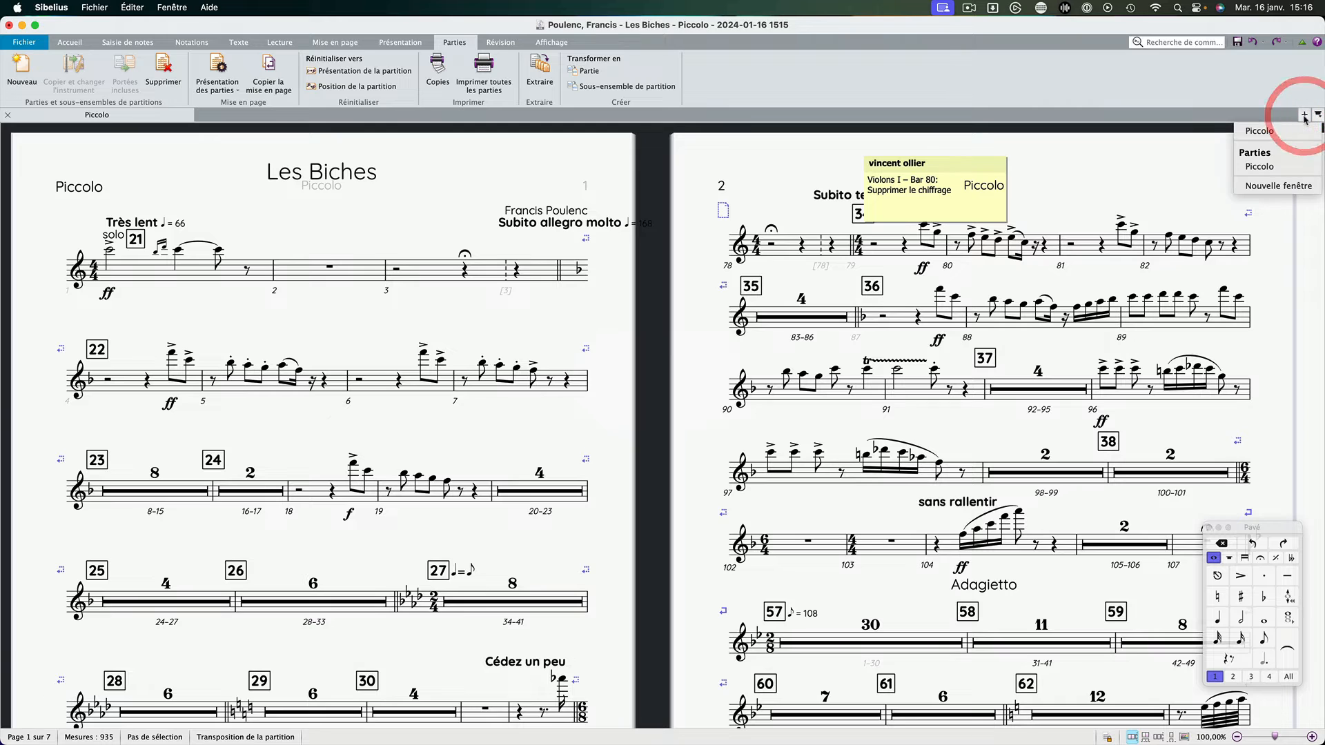
left_click(1260, 169)
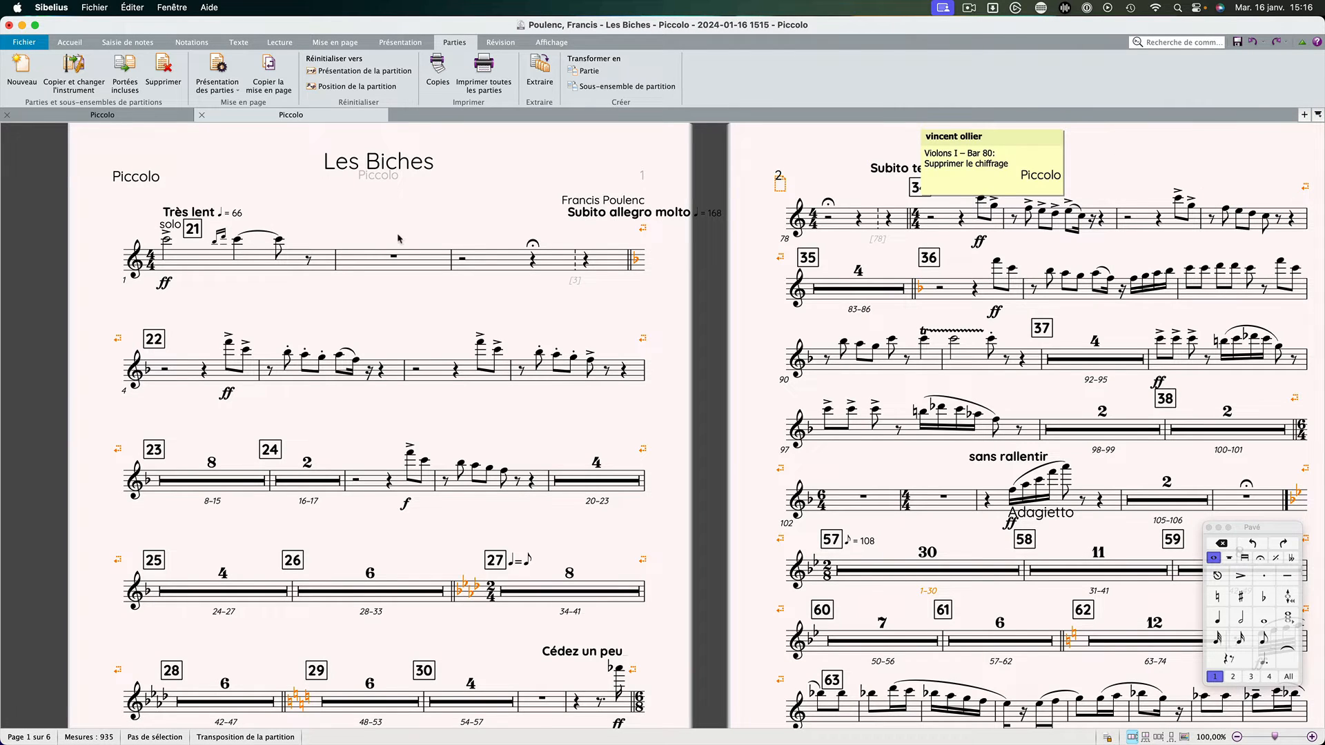
Step: Compare the extracted Piccolo score with its newly created Piccolo part by viewing each in turn
scroll(449, 180, "up", 2)
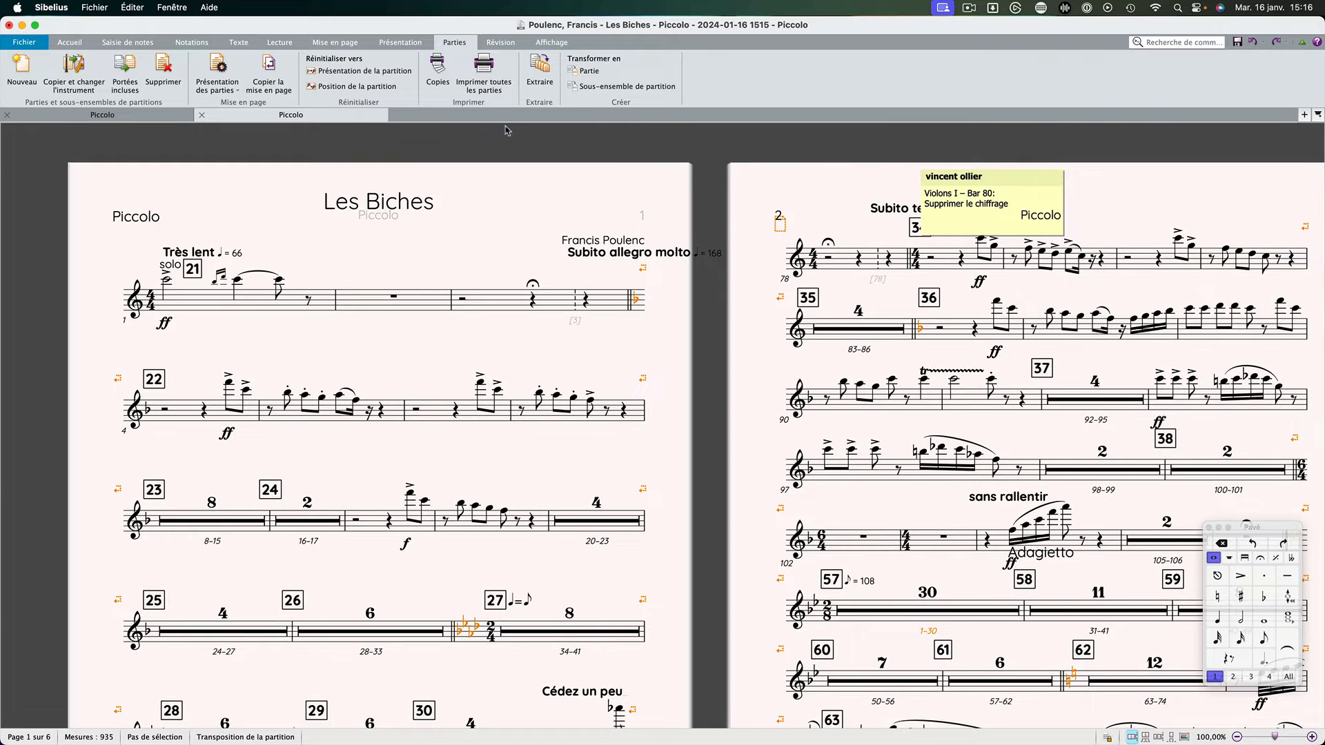
left_click(79, 116)
scroll(47, 217, "up", 1)
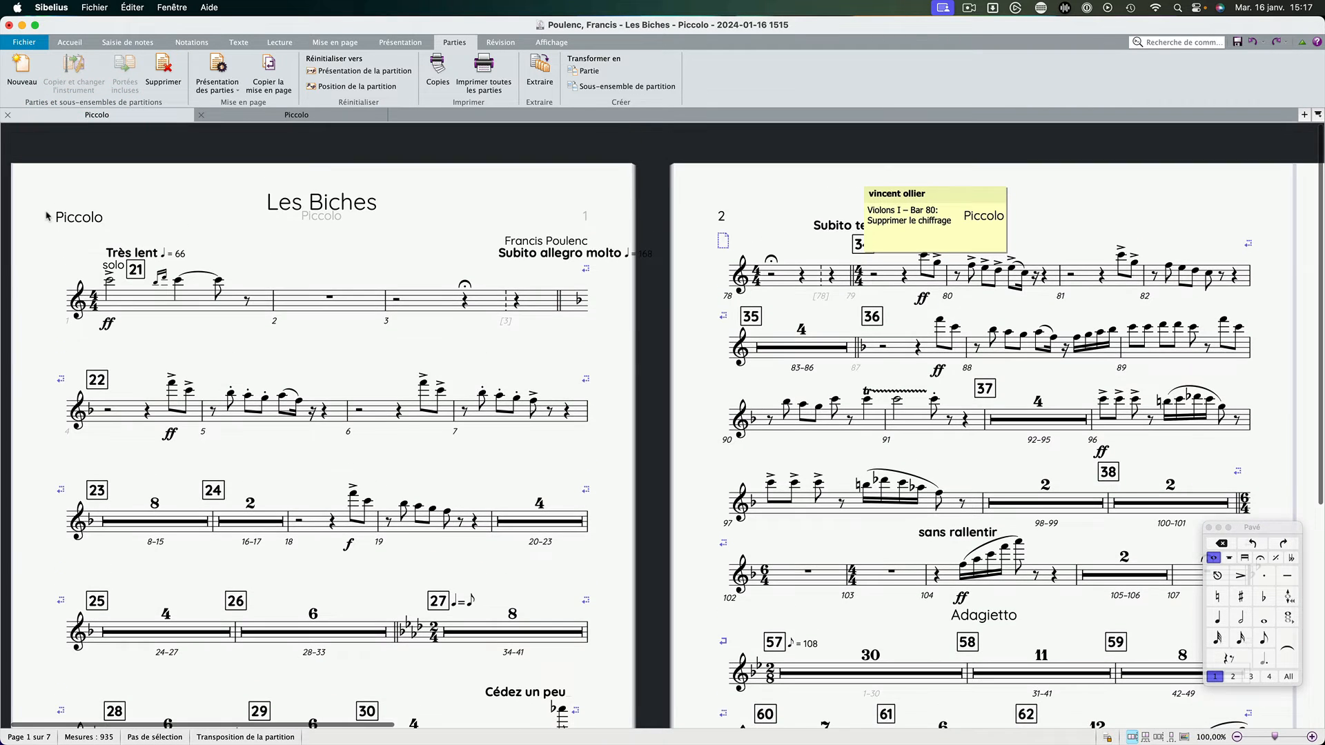
left_click(296, 116)
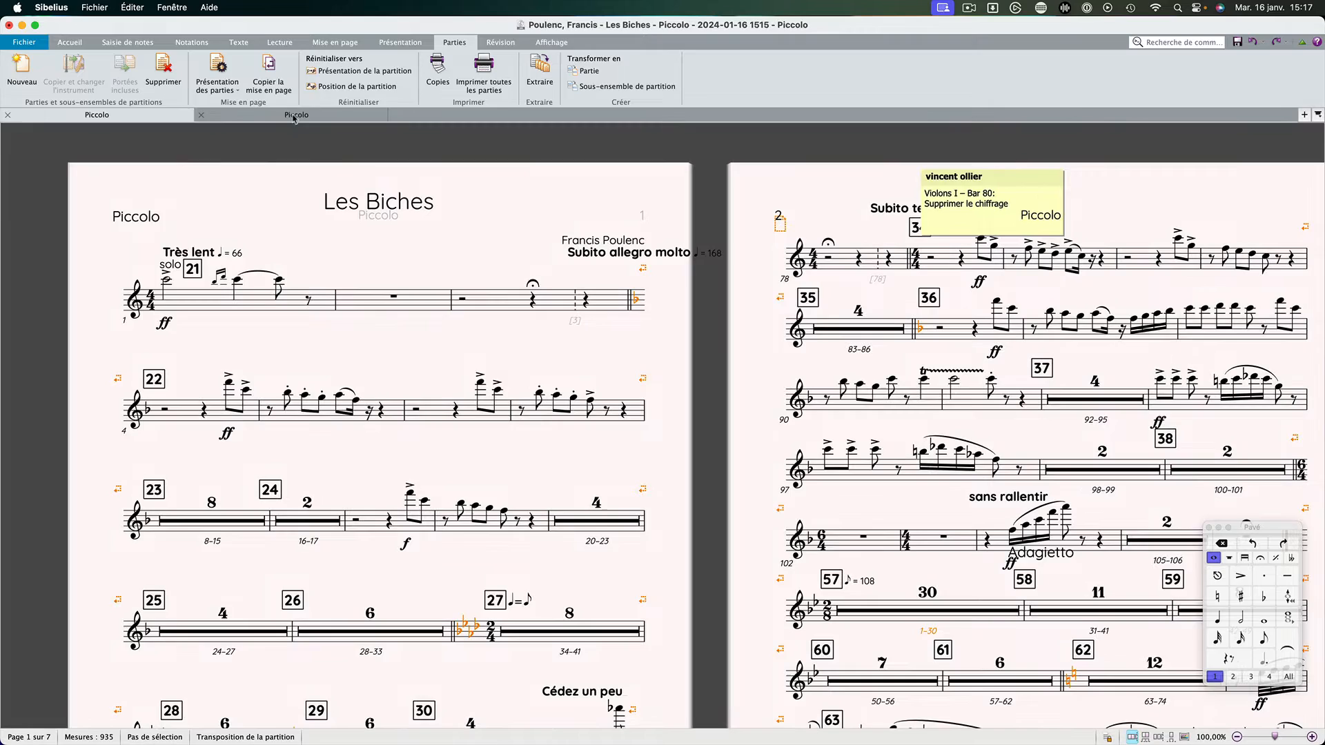
left_click(294, 117)
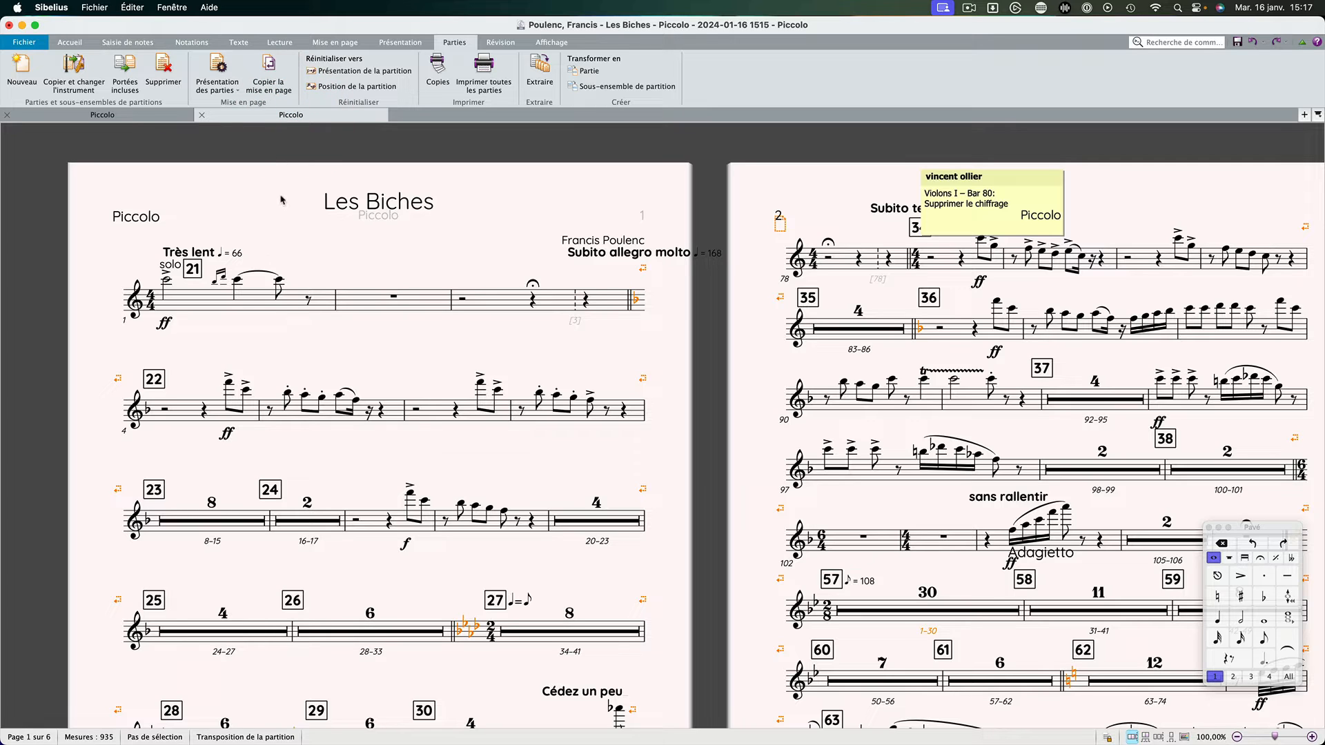
left_click(145, 116)
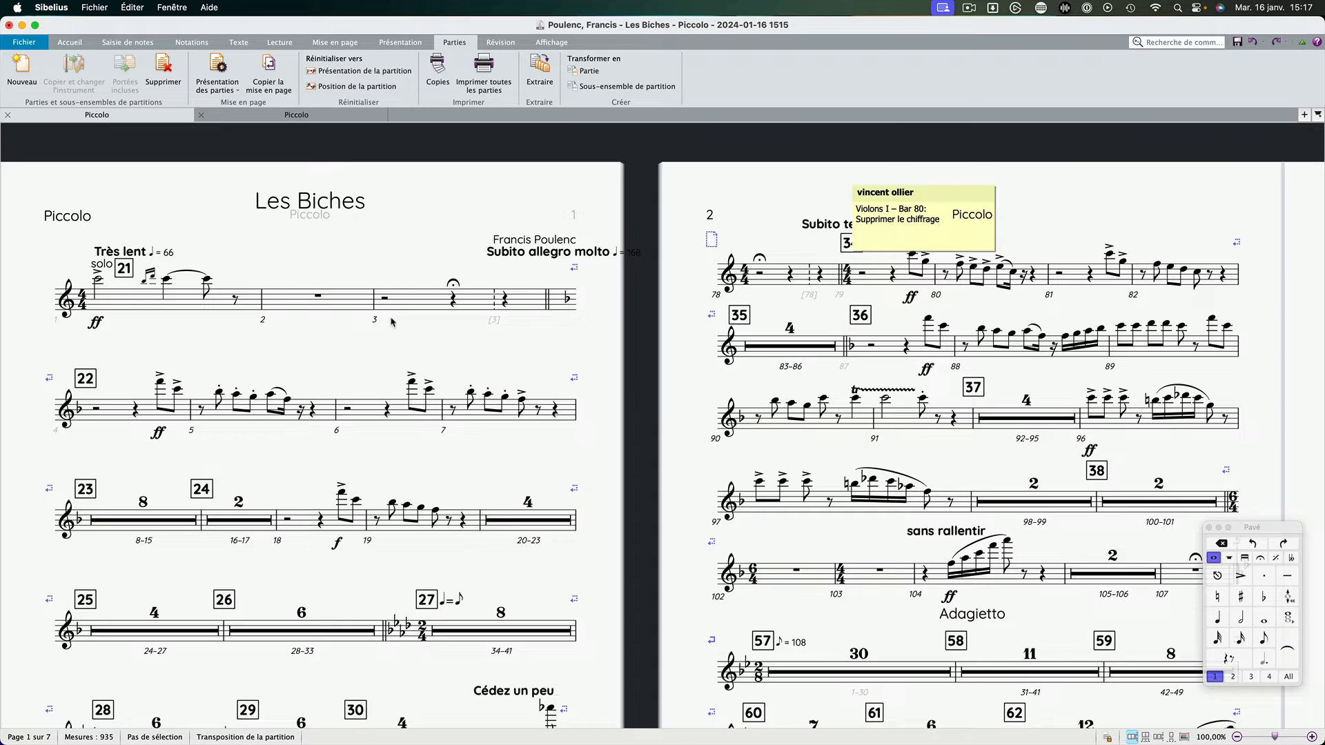
scroll(391, 322, "down", 3)
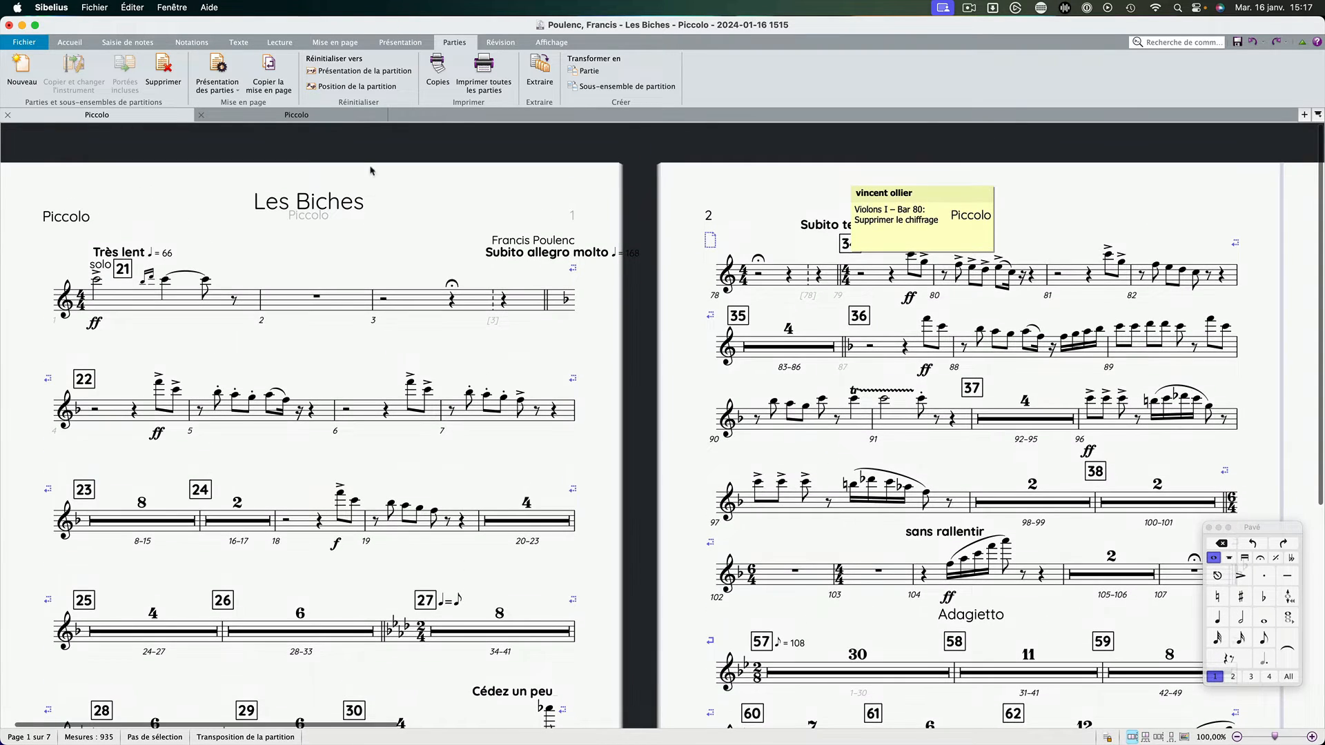
left_click(317, 116)
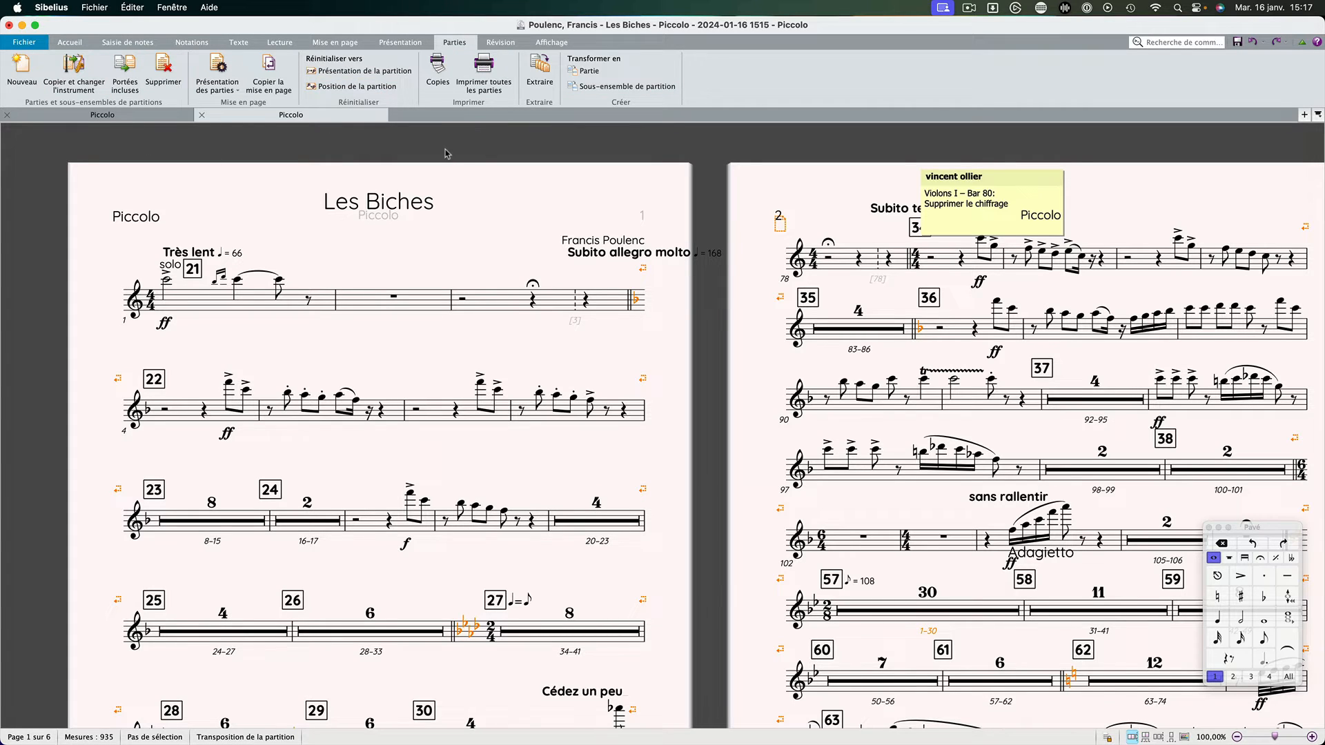
Step: Return to the original Les Biches file and close its Piccolo part, keeping only the full score open
mouse_move(821, 743)
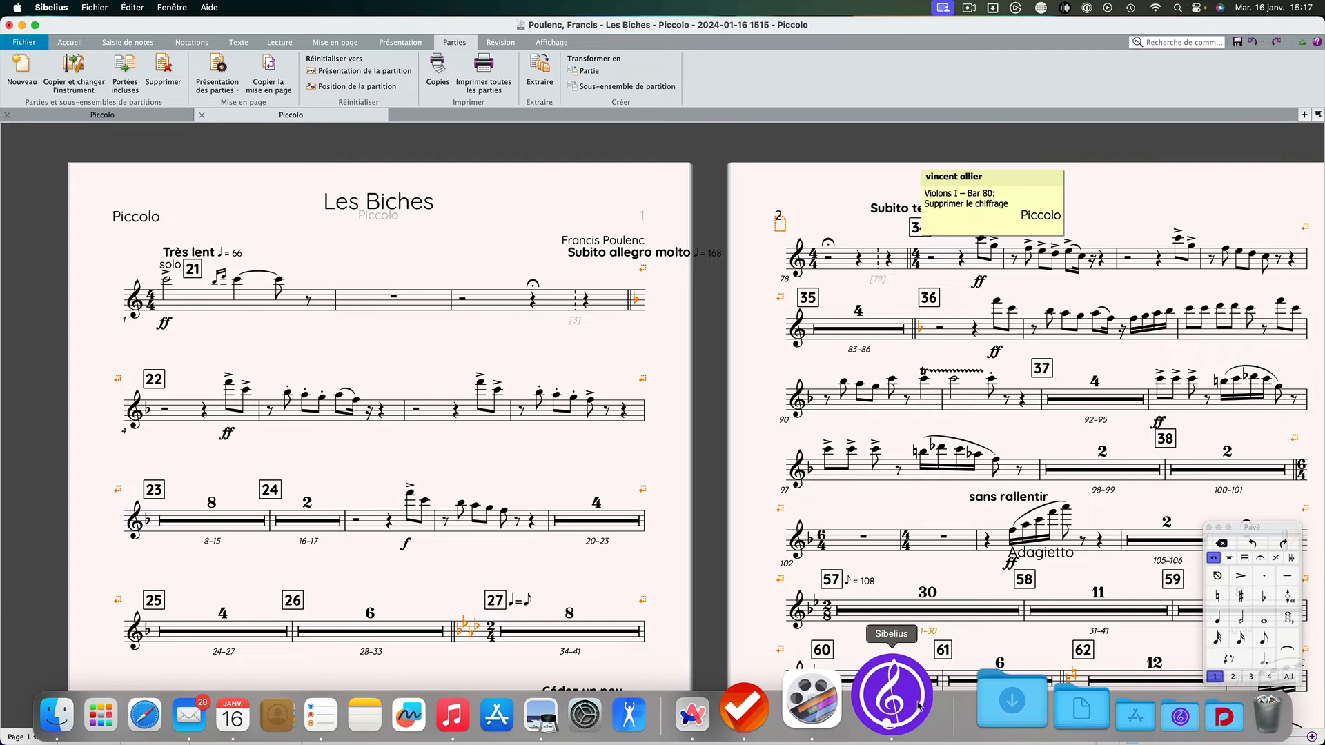
right_click(890, 697)
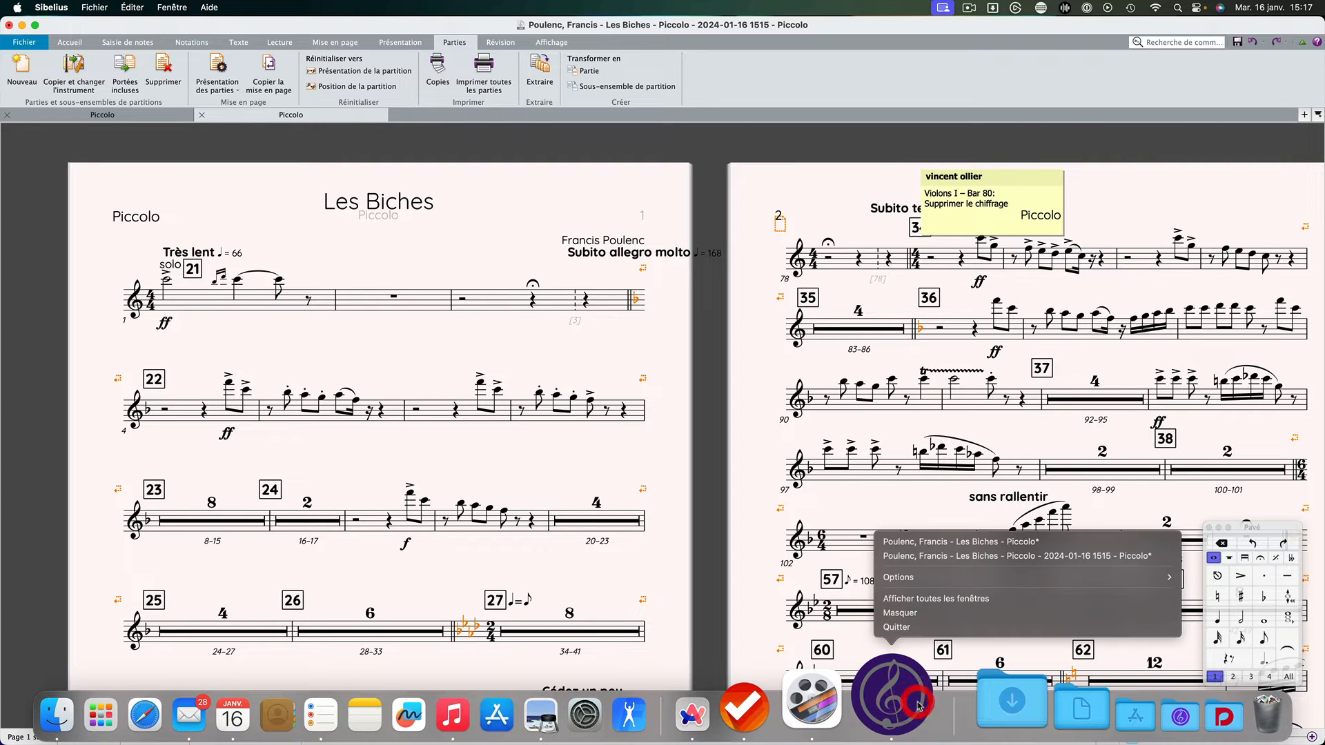
left_click(944, 543)
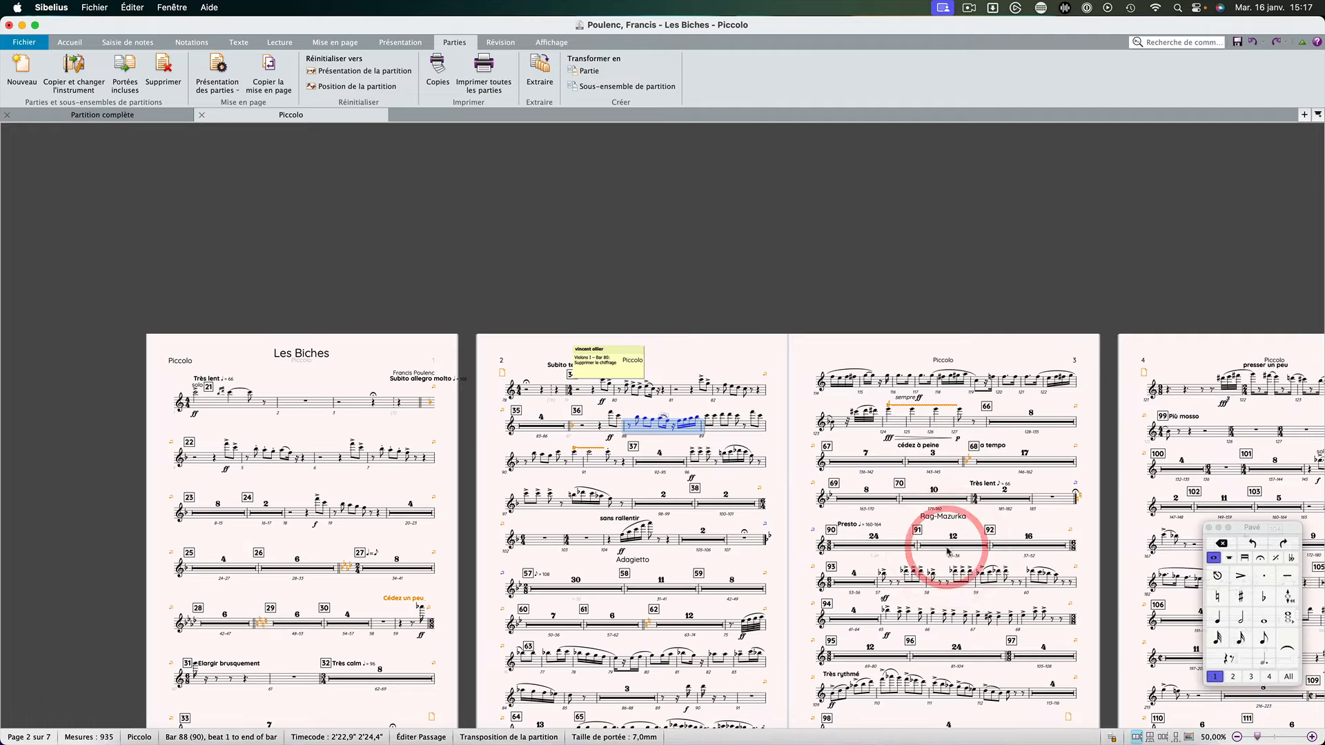
left_click(699, 368)
left_click(201, 114)
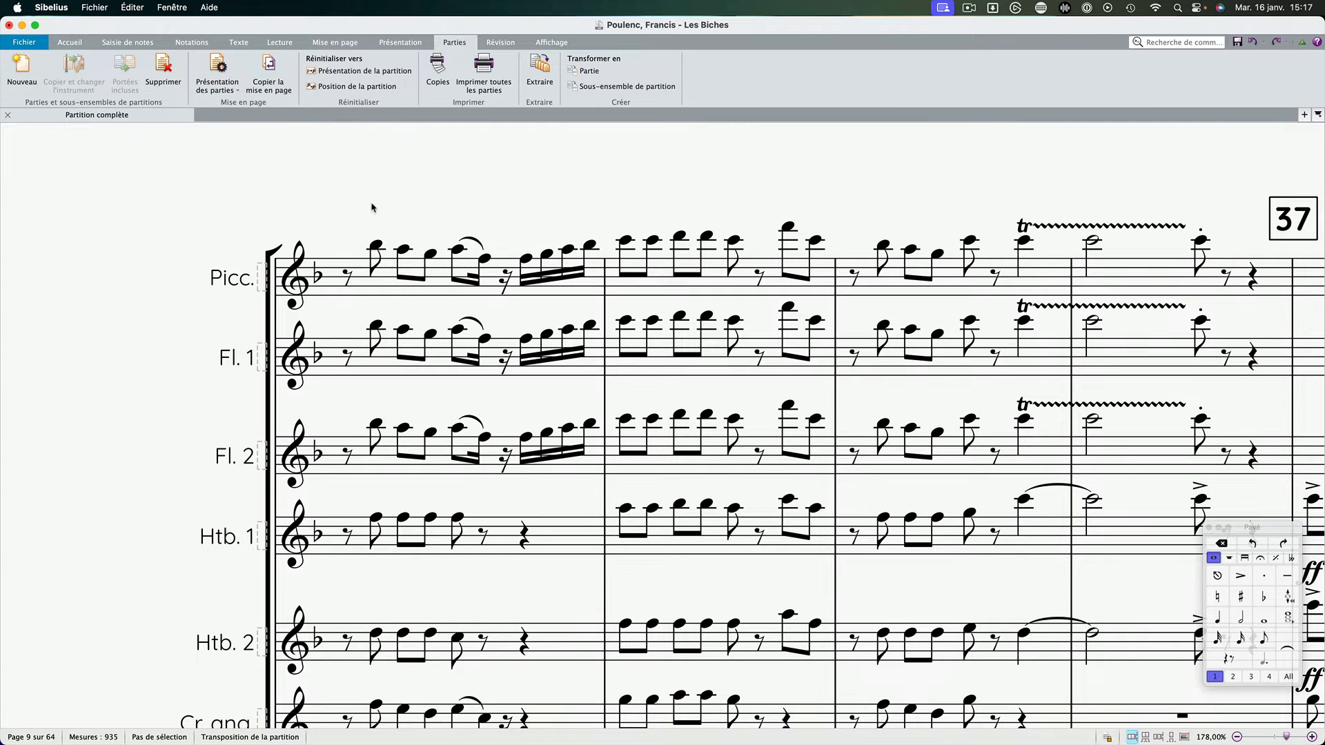
Step: Set the number of copies for printing to 5 for Flûte 1 and 2 for Basson 2
left_click(449, 84)
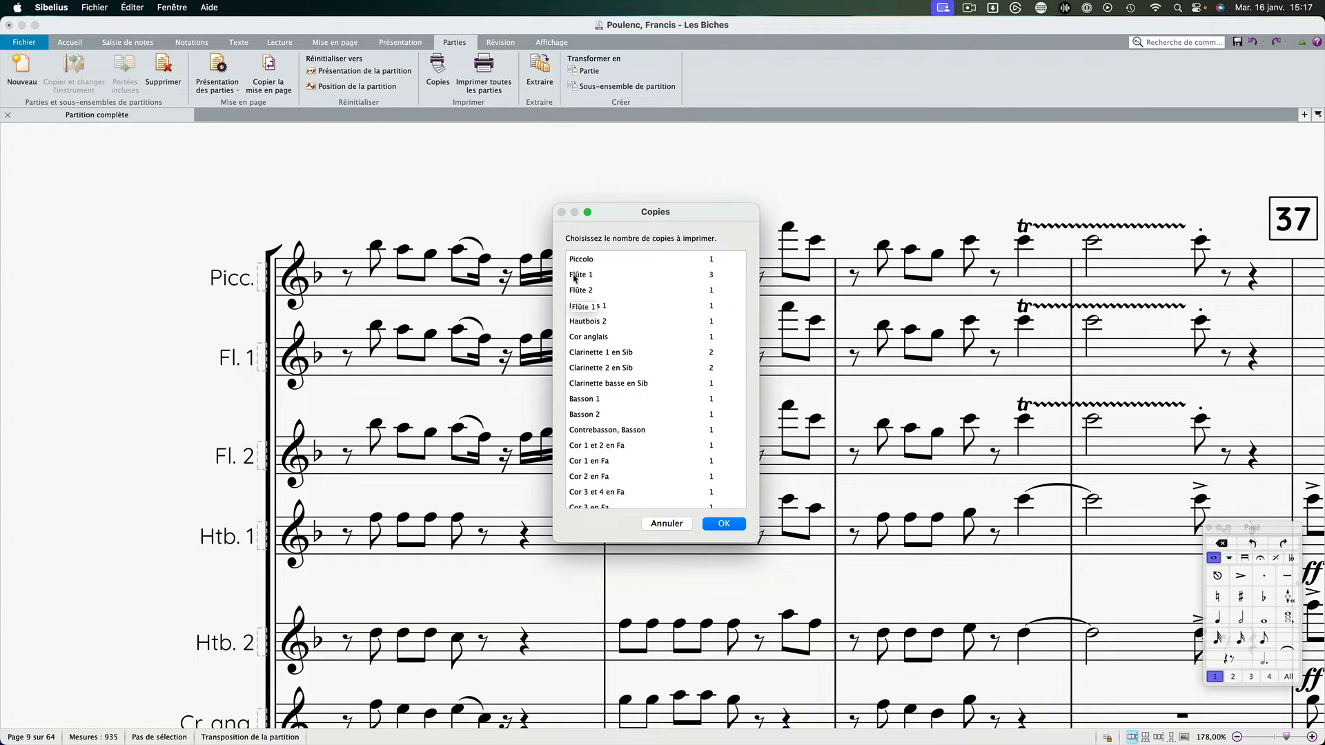
left_click(713, 275)
left_click(713, 275)
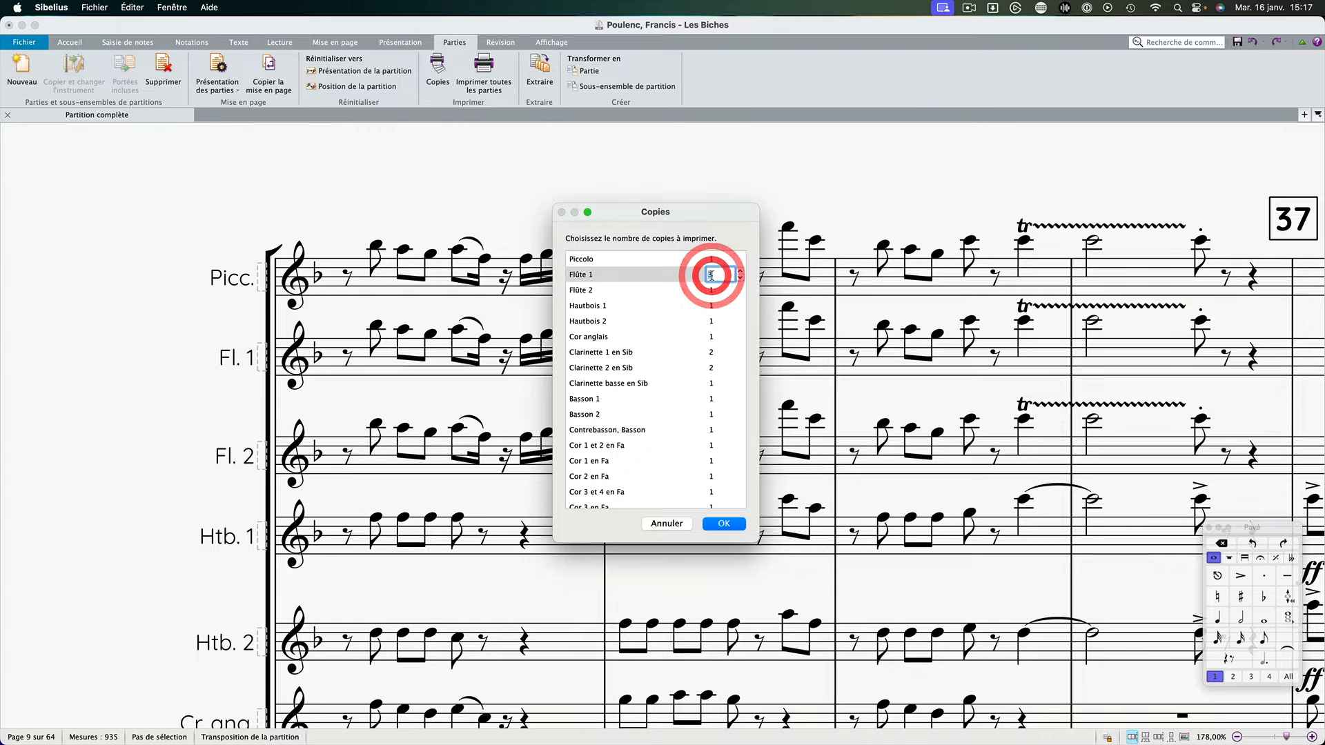
type("5")
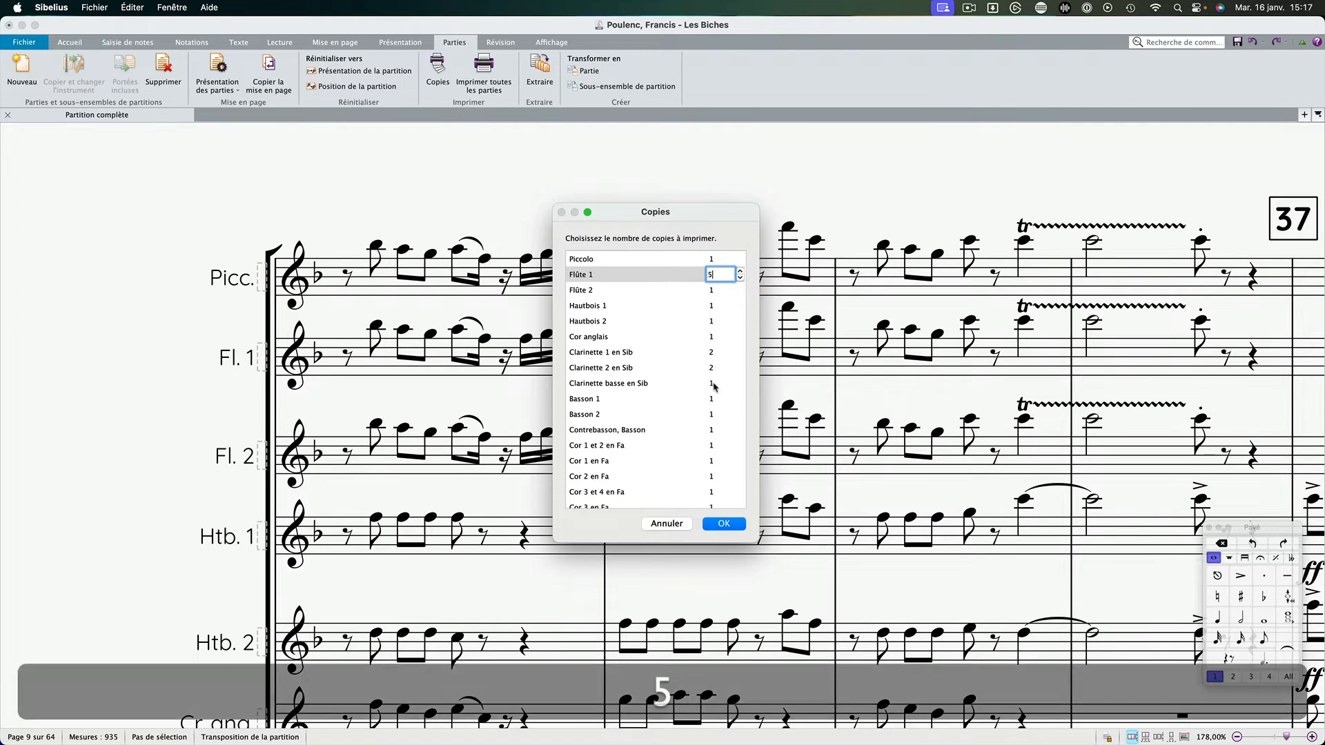
left_click(712, 414)
left_click(712, 414)
type("2")
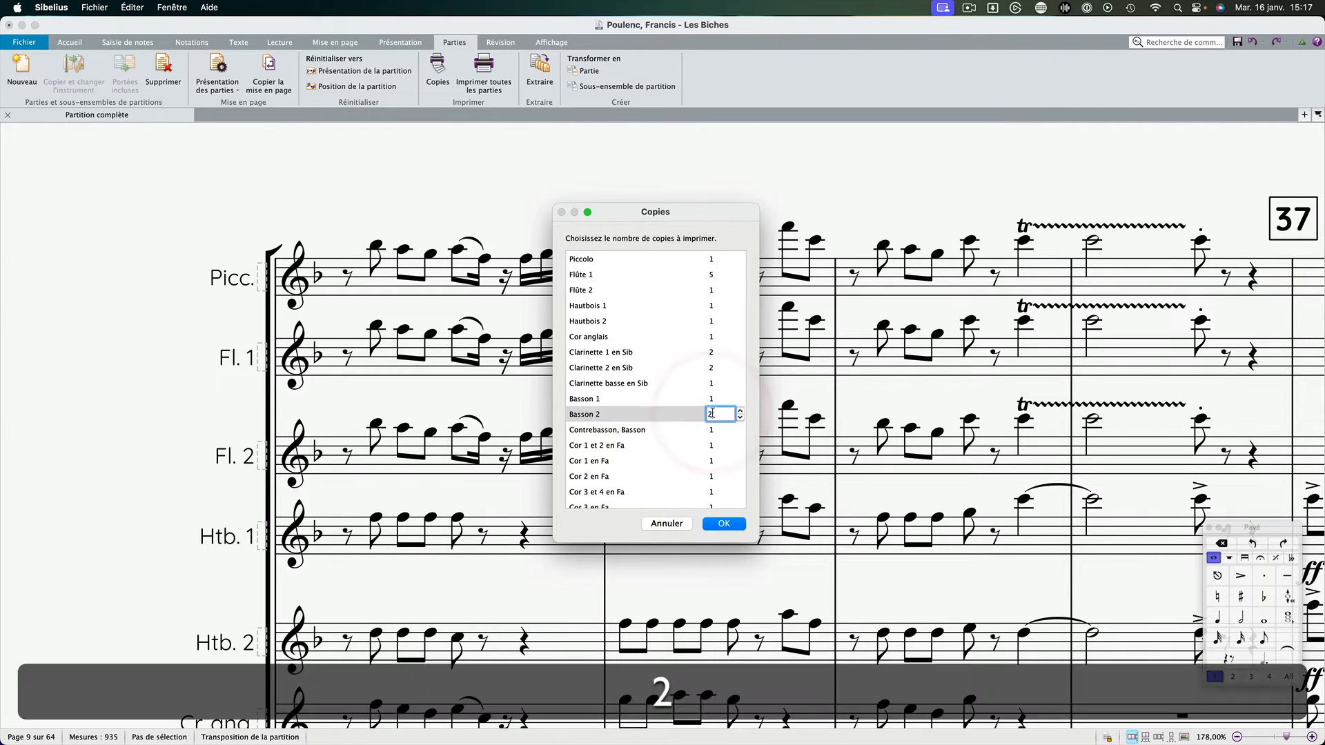
left_click(721, 525)
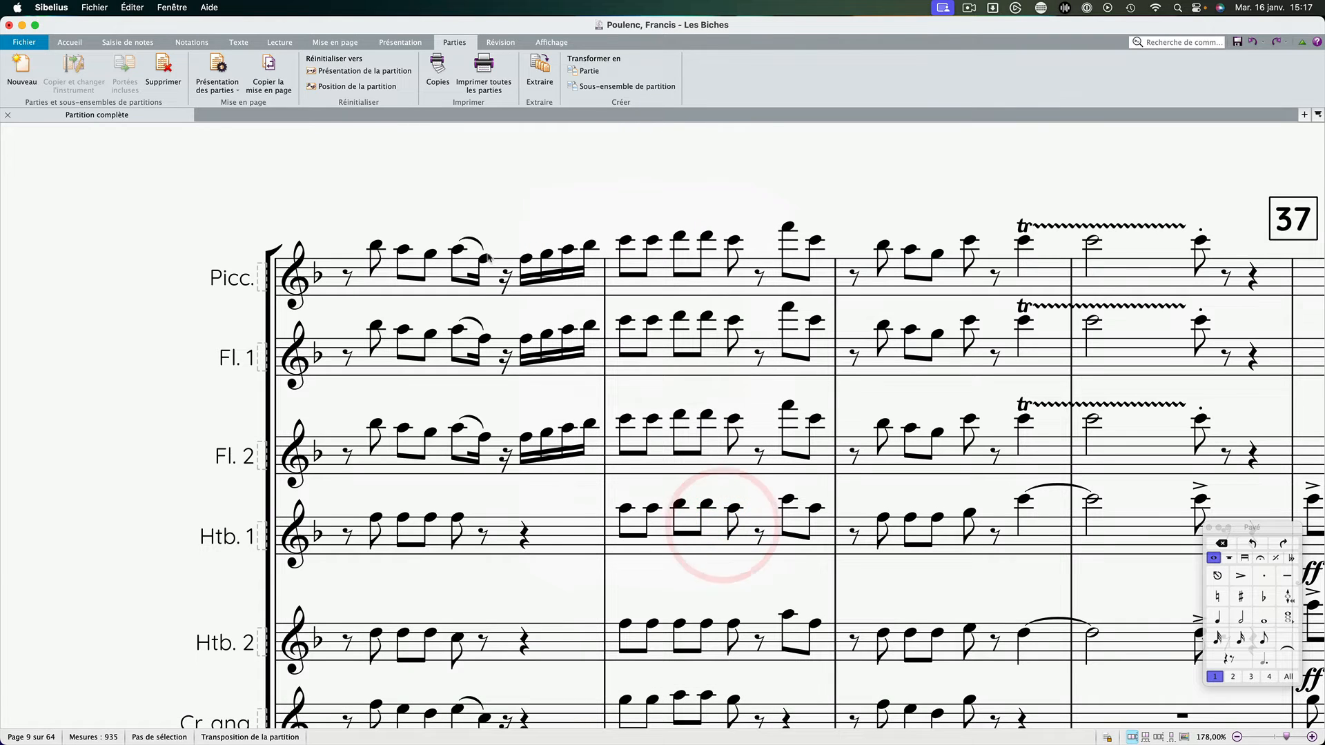
Step: Open the print setup for all instrumental parts of the full score
left_click(497, 207)
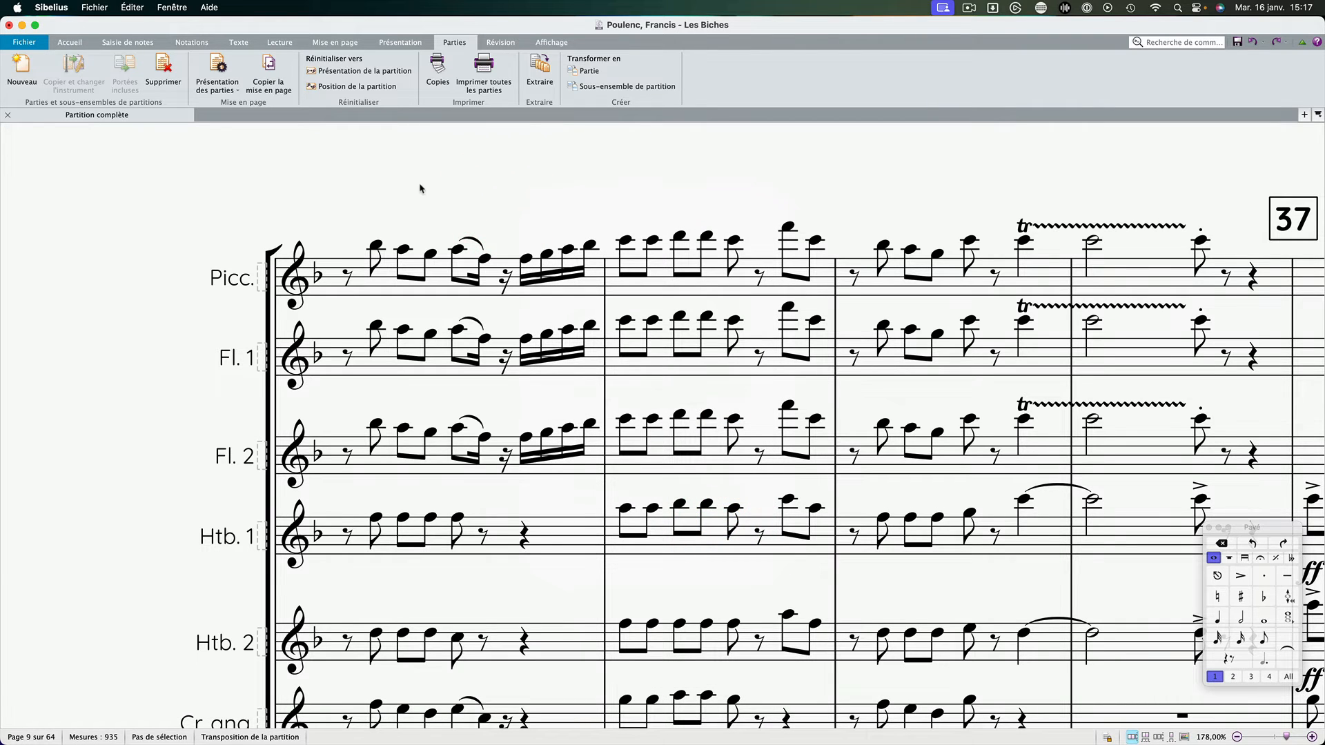
left_click(485, 81)
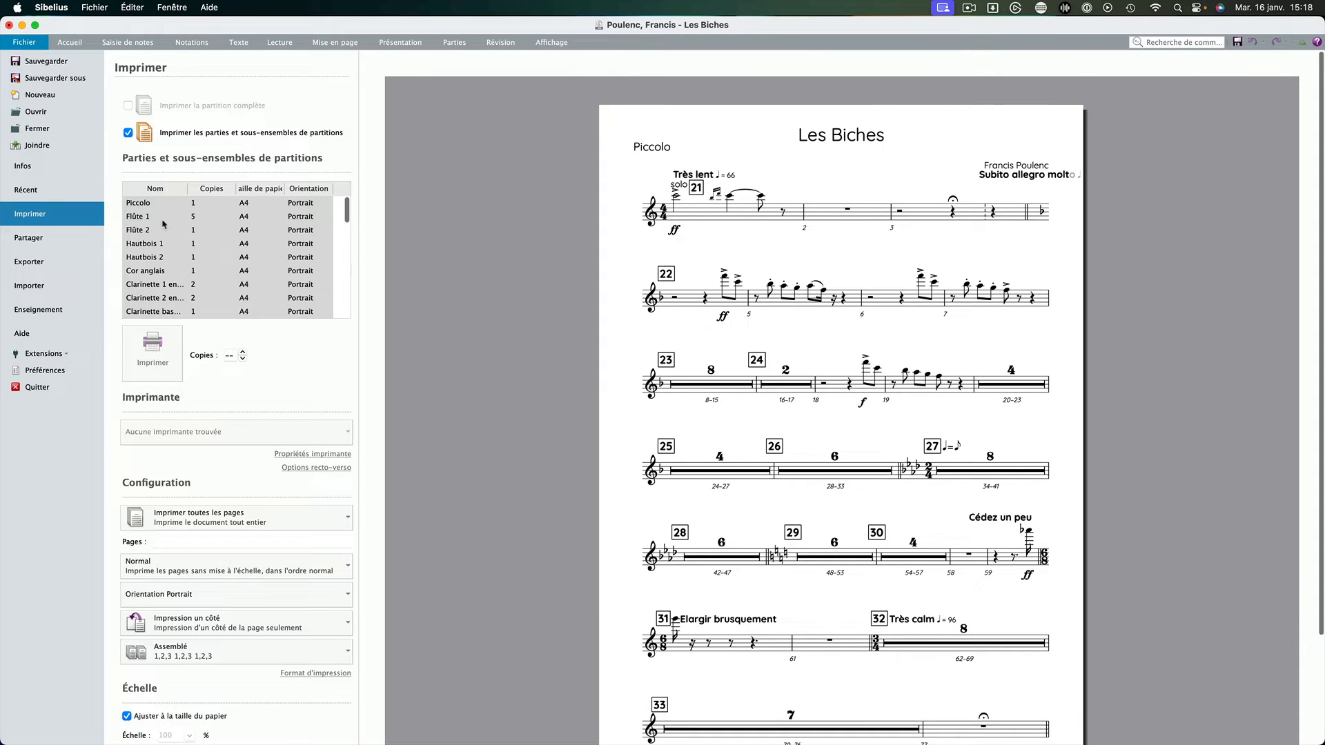
Step: Review the number of copies per part in the print list and return to the full score
scroll(197, 223, "down", 5)
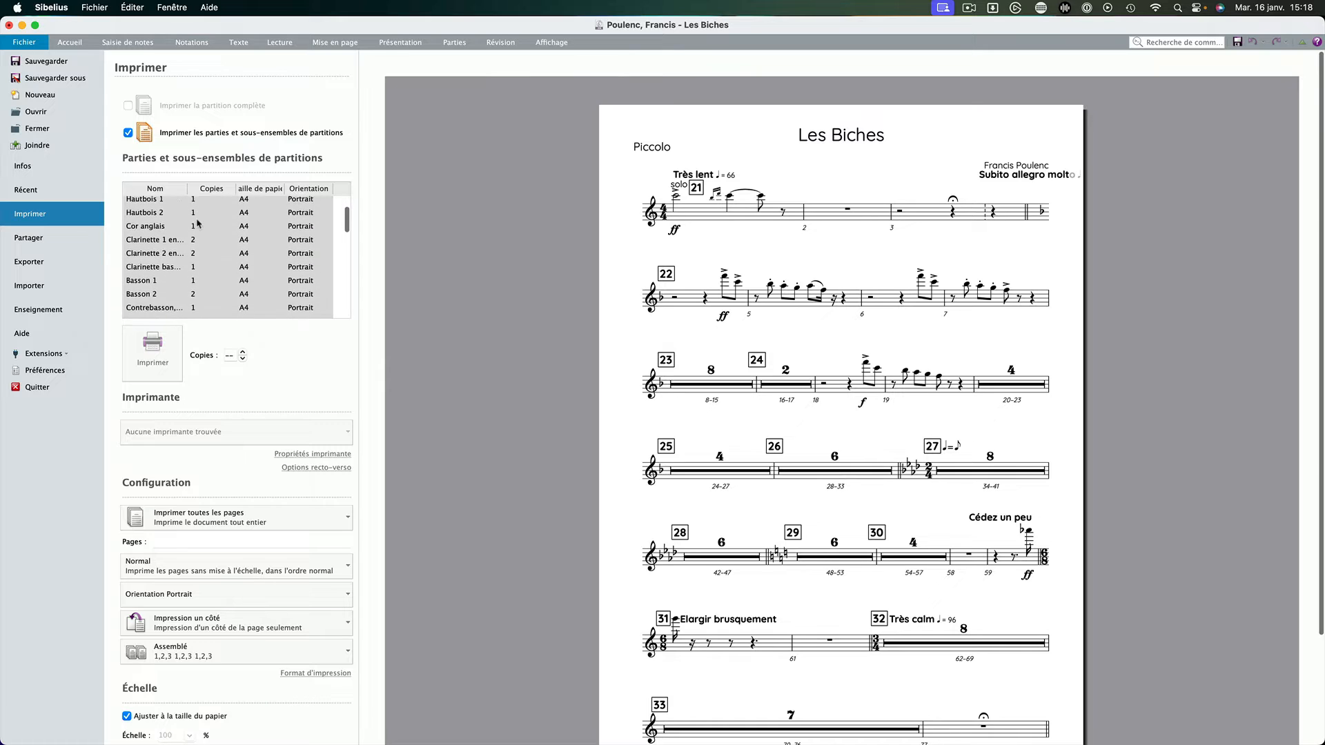
scroll(209, 238, "up", 5)
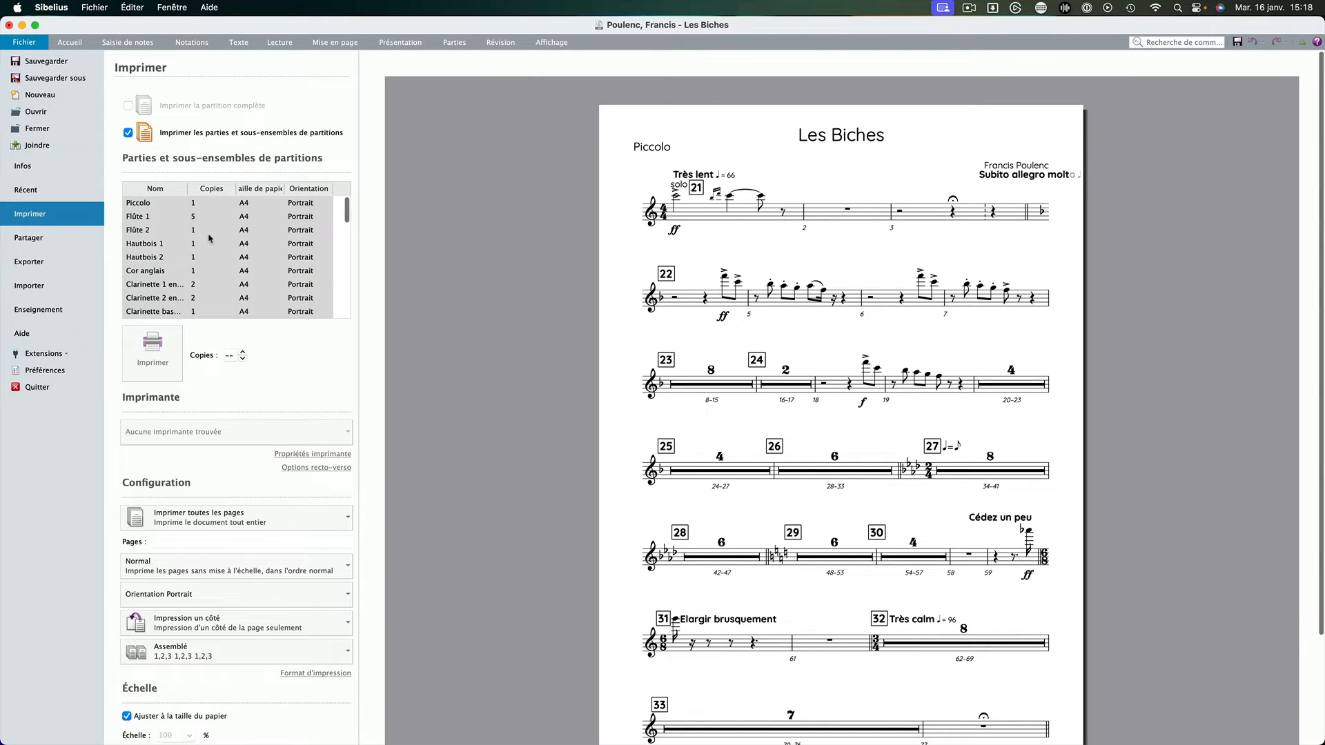
left_click(454, 43)
left_click(405, 181)
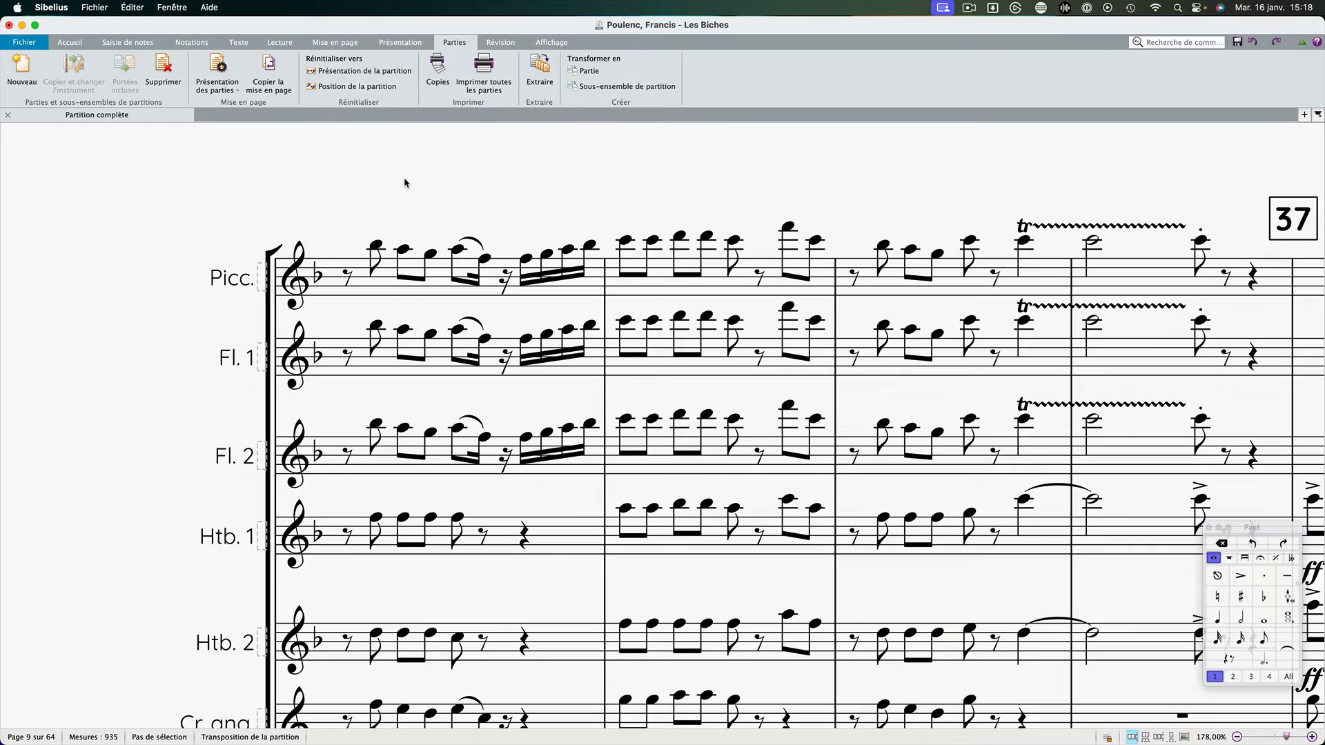
scroll(405, 182, "down", 1)
scroll(405, 182, "down", 20)
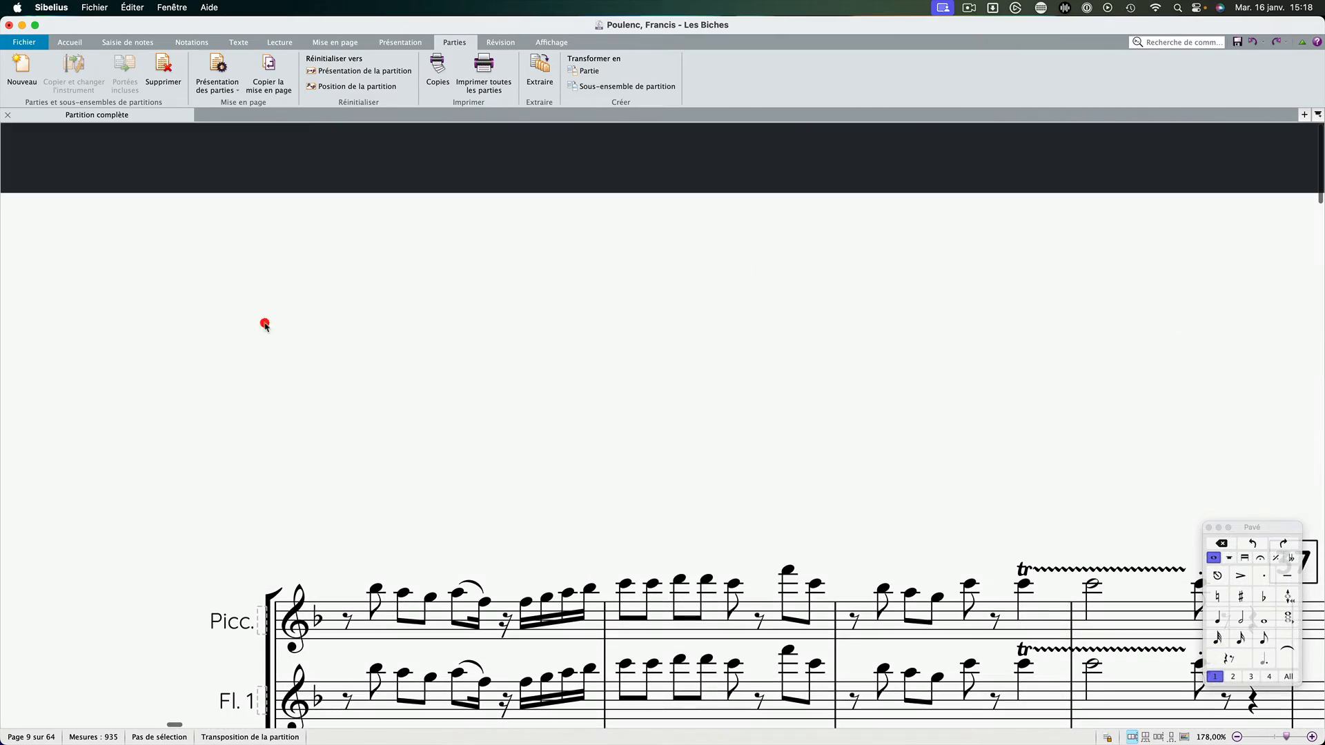
left_click(263, 322)
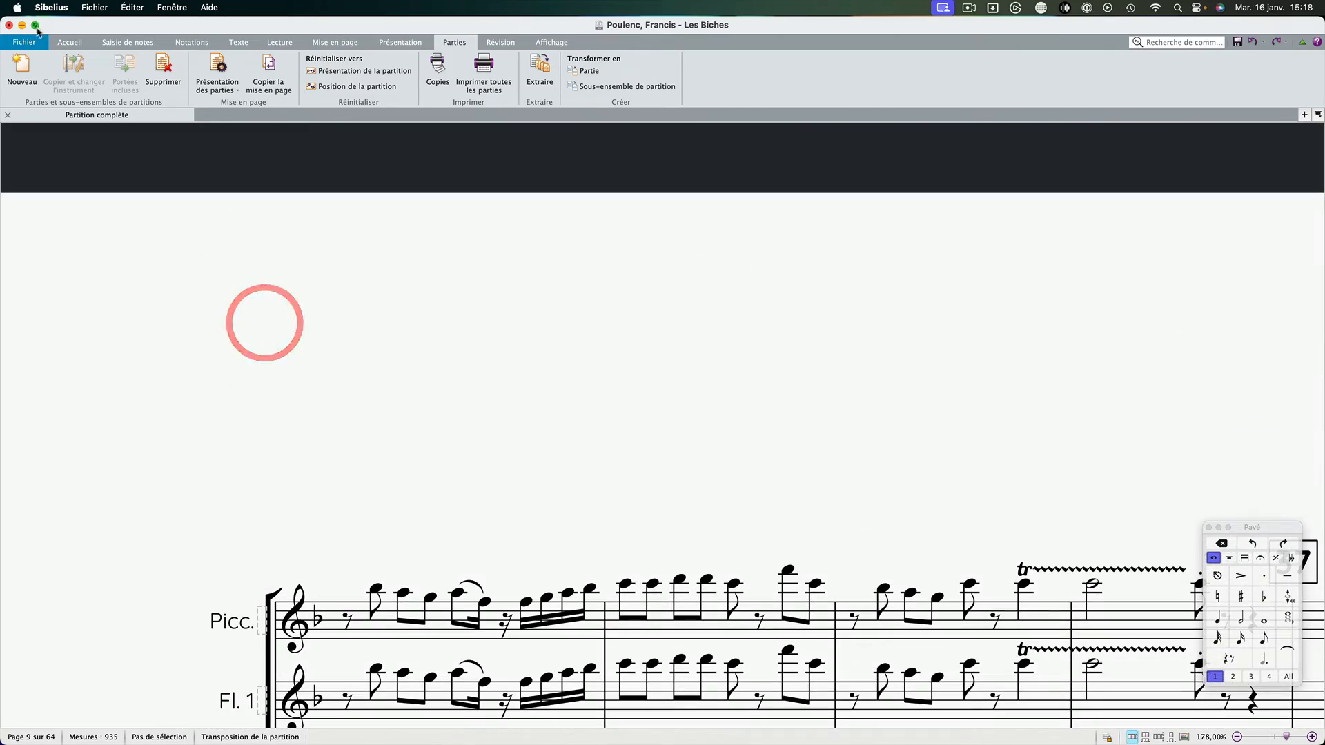
Step: Open the PDF export setup for the Les Biches score
left_click(33, 44)
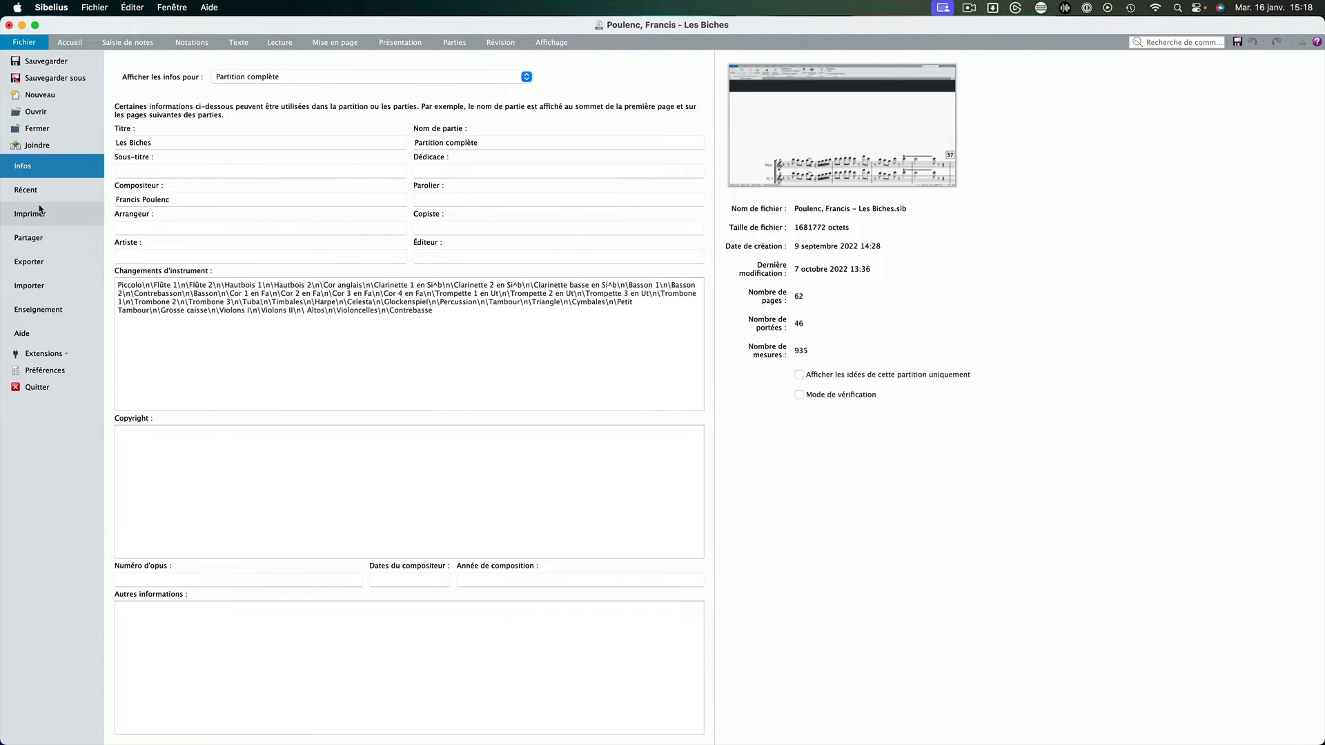
left_click(40, 269)
left_click(170, 161)
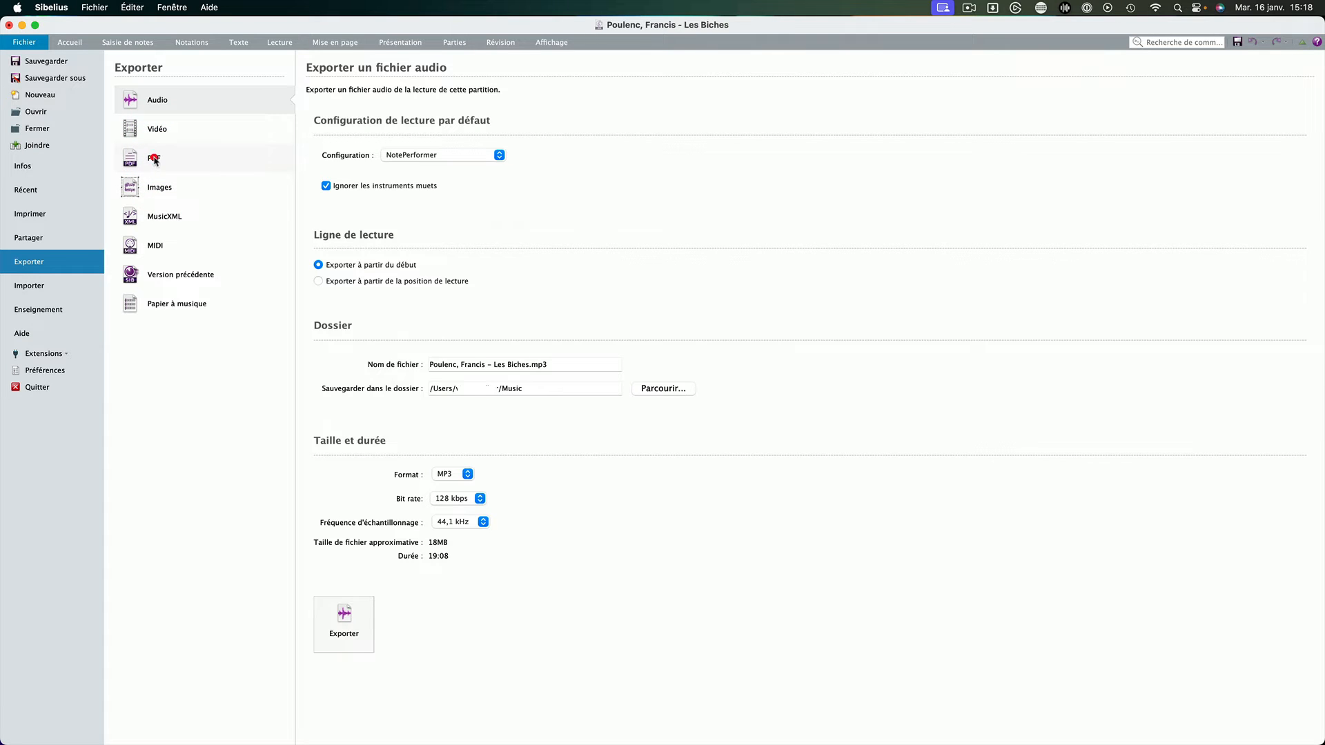
left_click(154, 159)
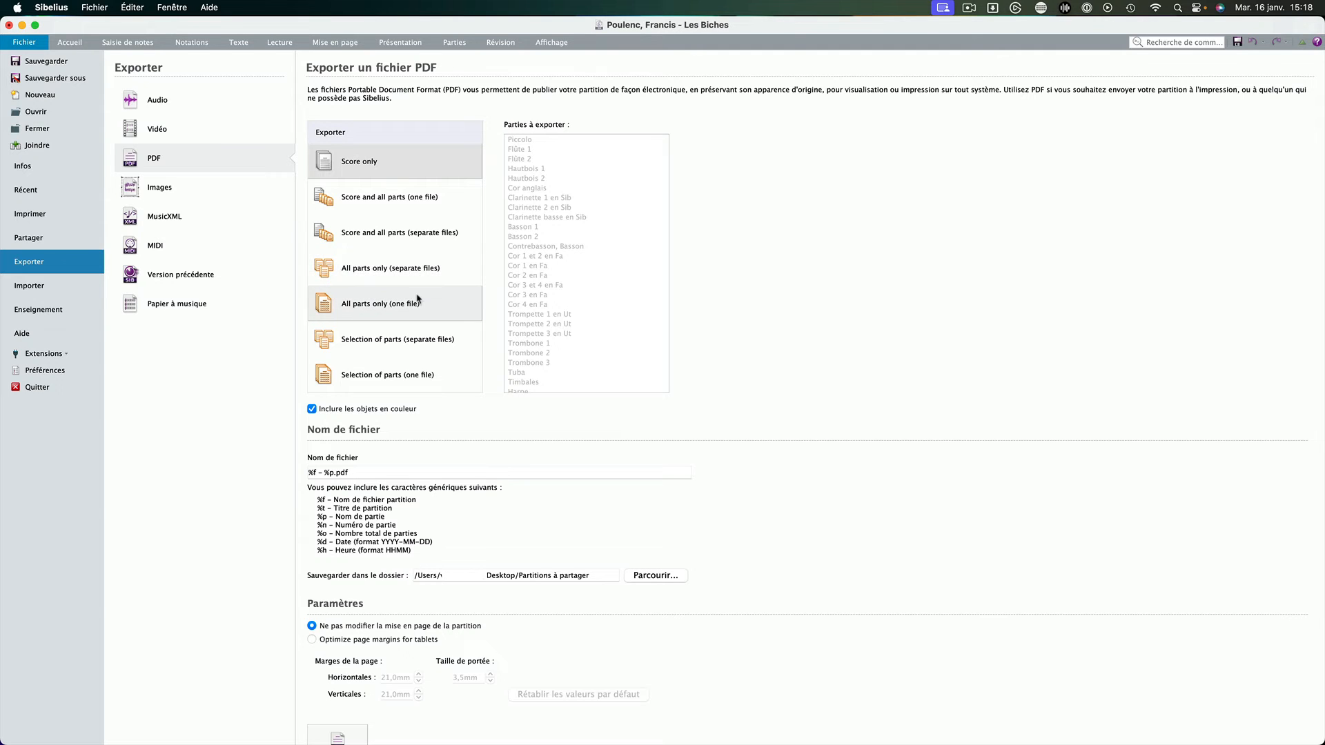
Step: Choose to export a selection of parts as separate files: Piccolo, Basson 1, Basson 2, Trompette 1 en Ut and Trombone 1
left_click(378, 348)
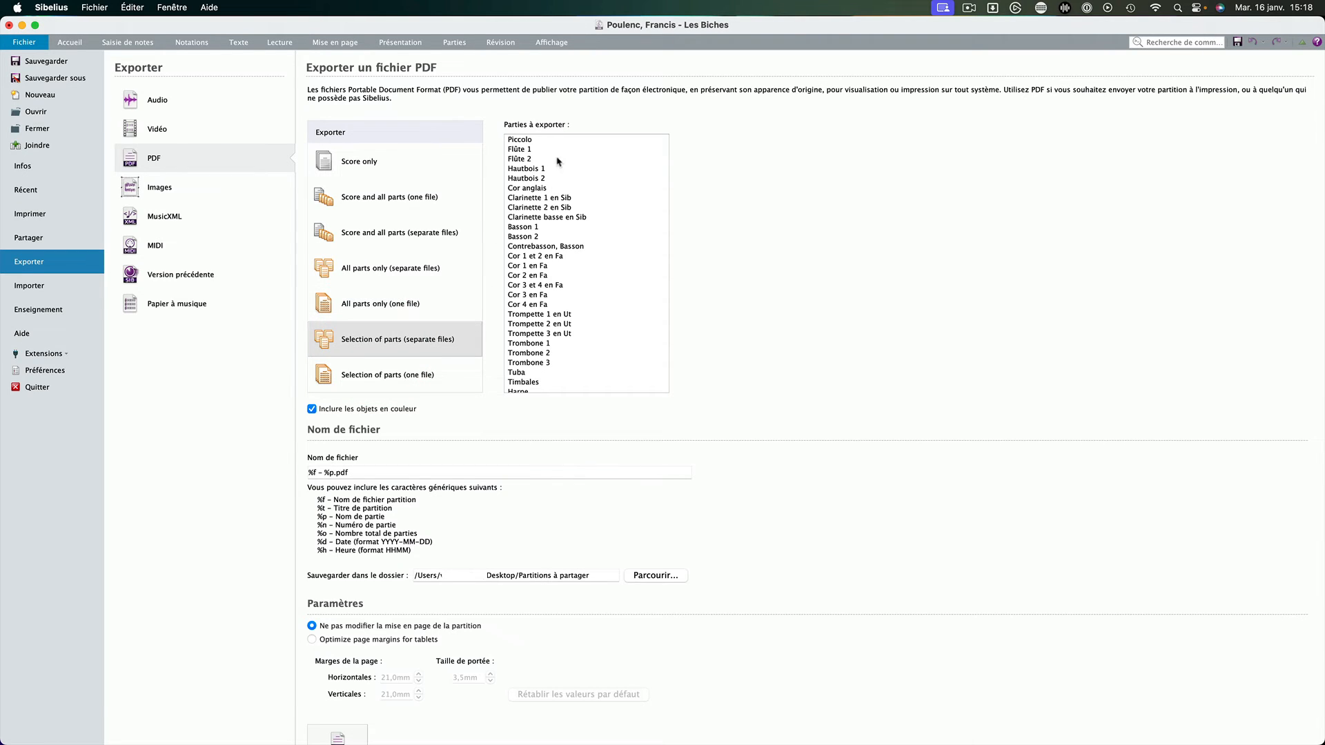
left_click(524, 139)
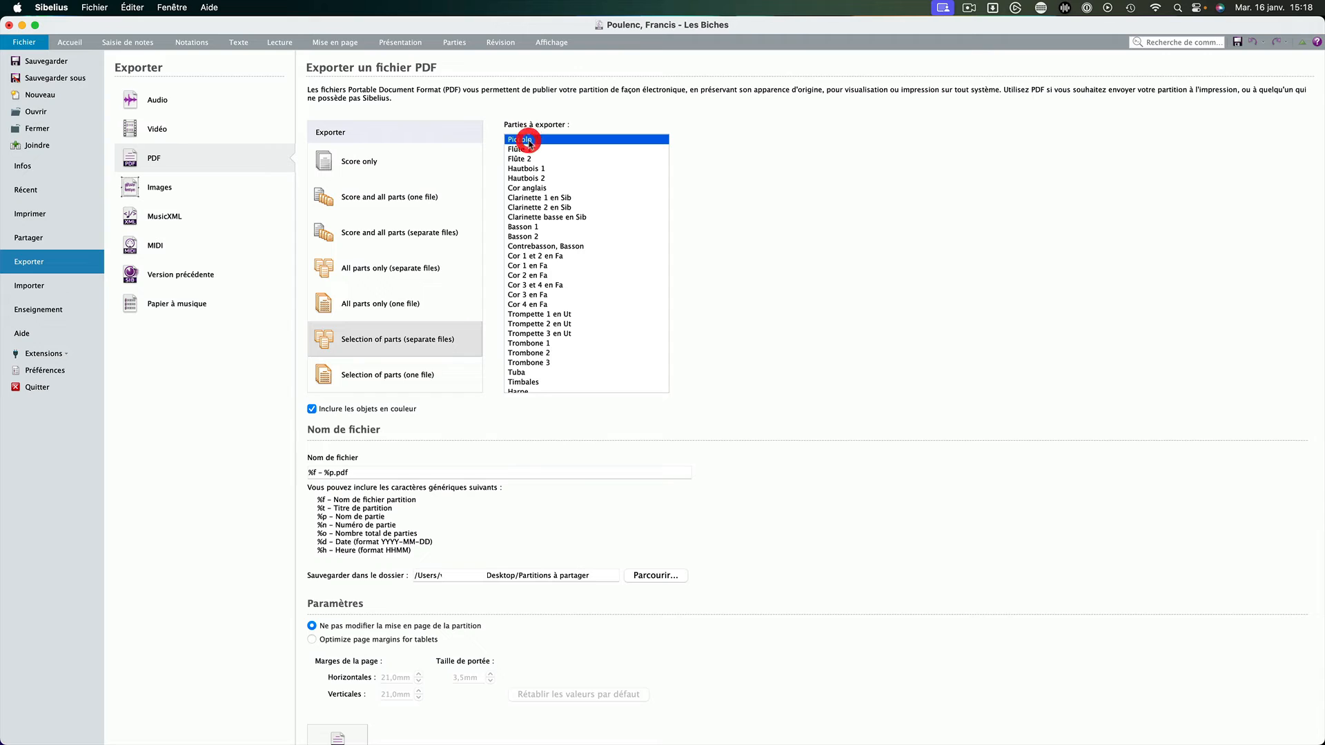
left_click(534, 227, "super")
left_click(534, 237, "super")
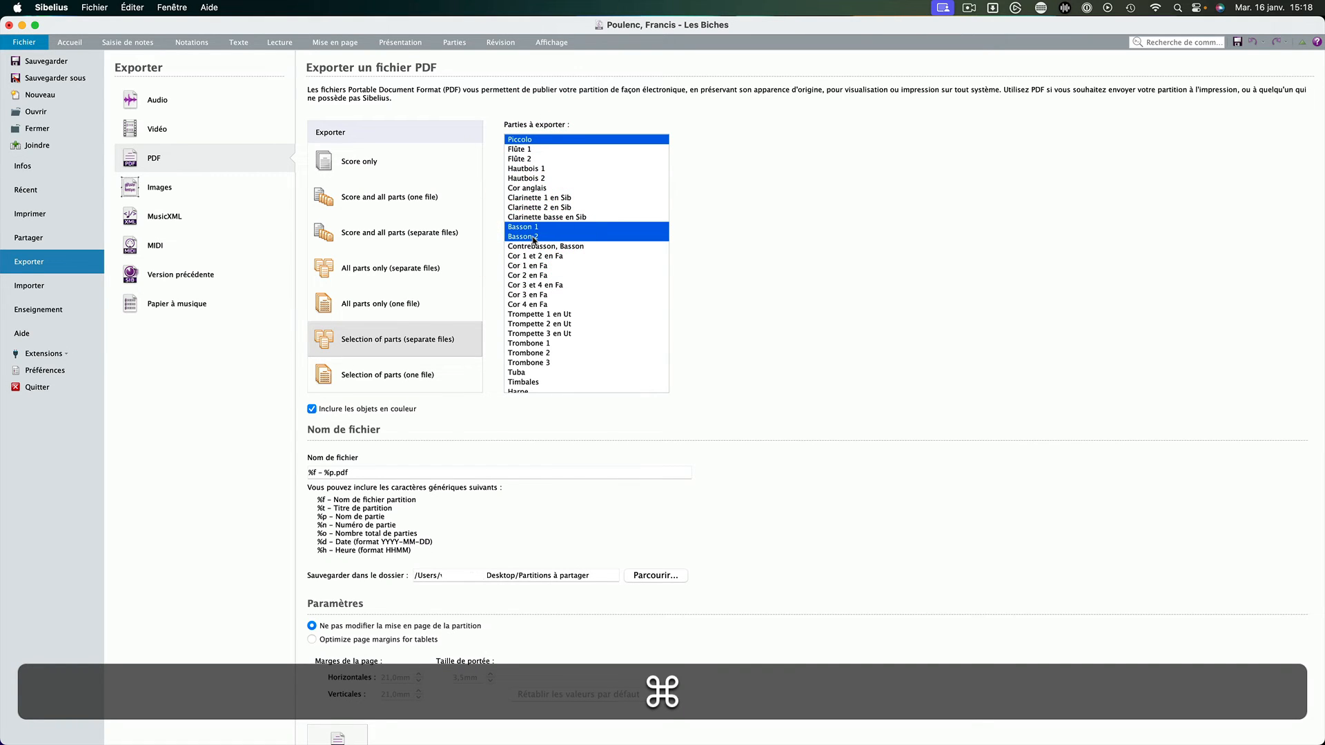
left_click(553, 314, "super")
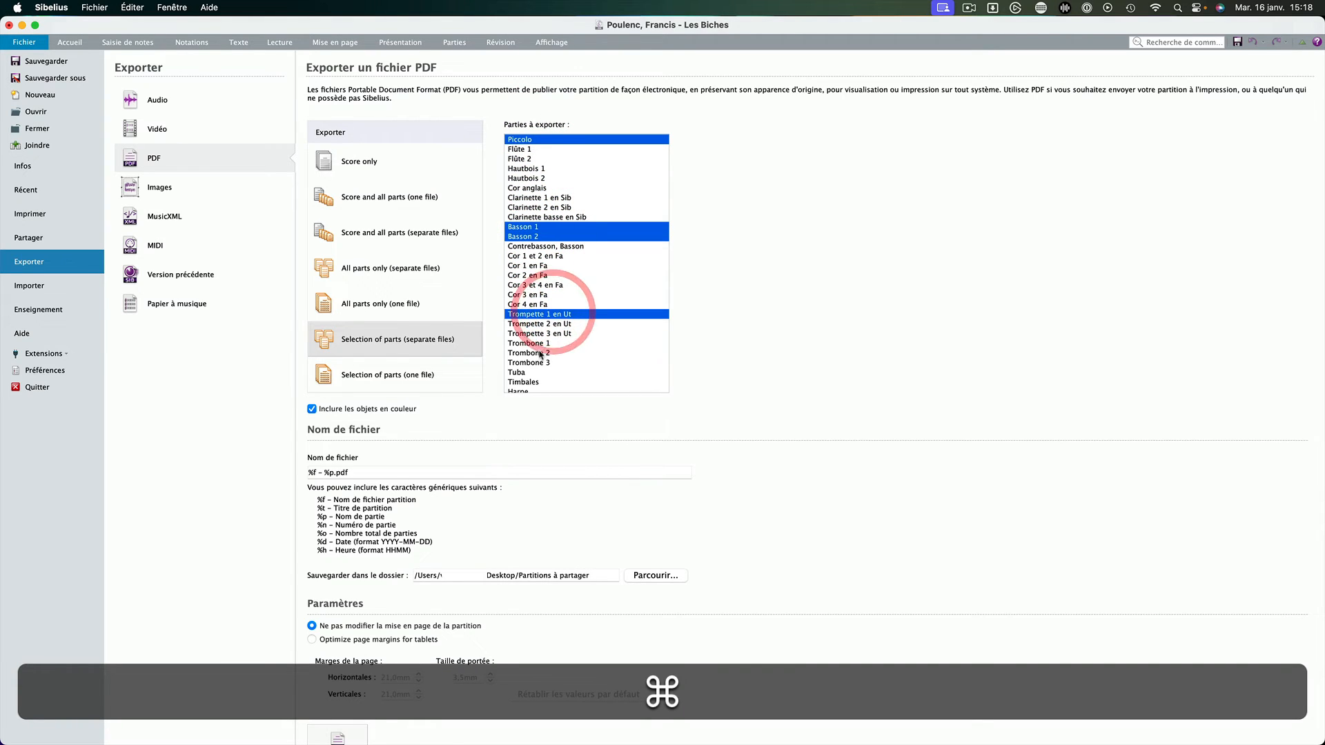
left_click(541, 343, "super")
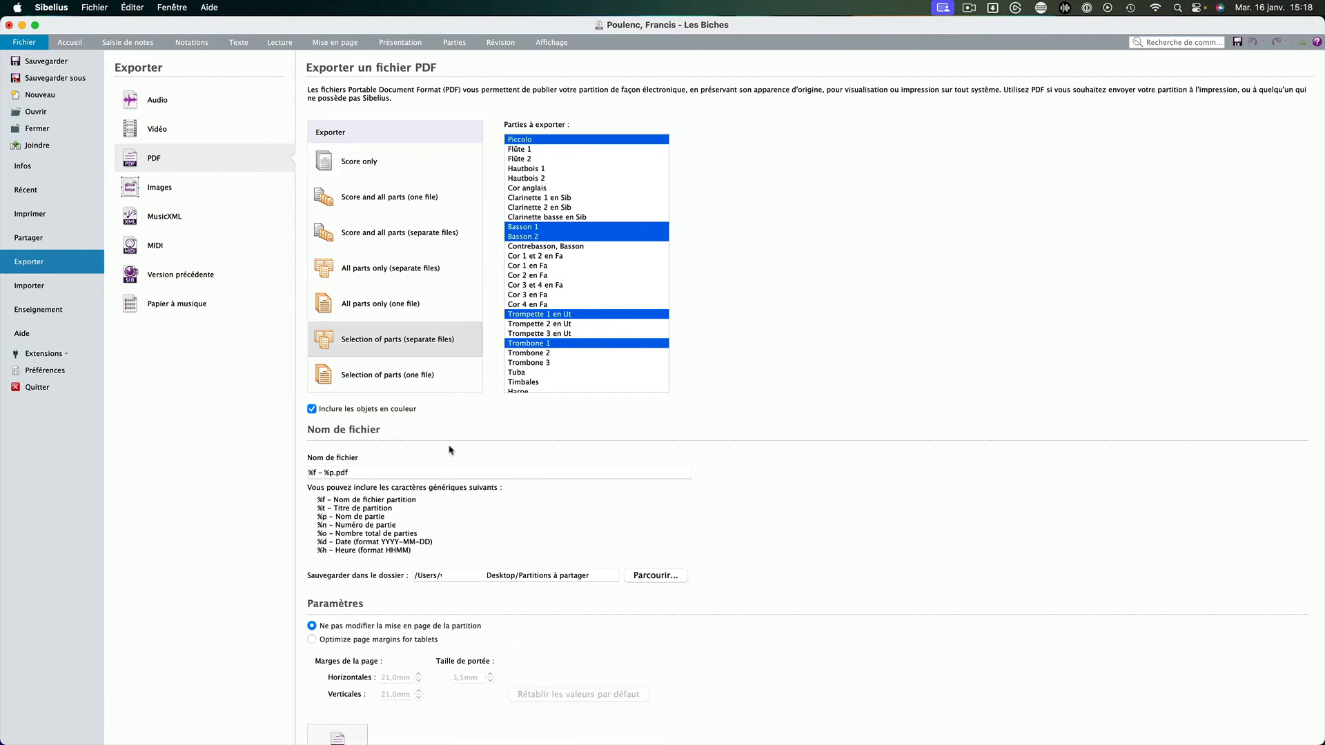
Step: Add the part number in front of the export file name pattern, making it "%n - %f - %p.pdf"
scroll(443, 450, "down", 3)
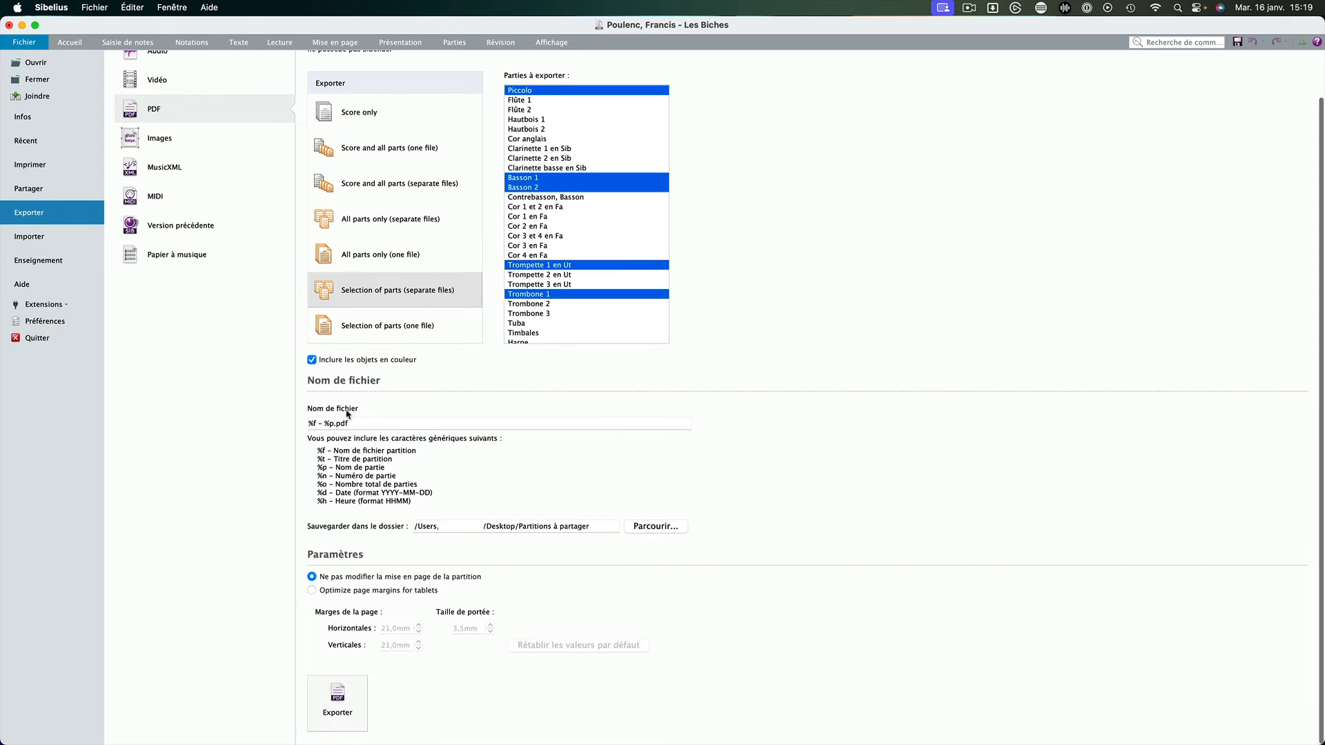
left_click(359, 423)
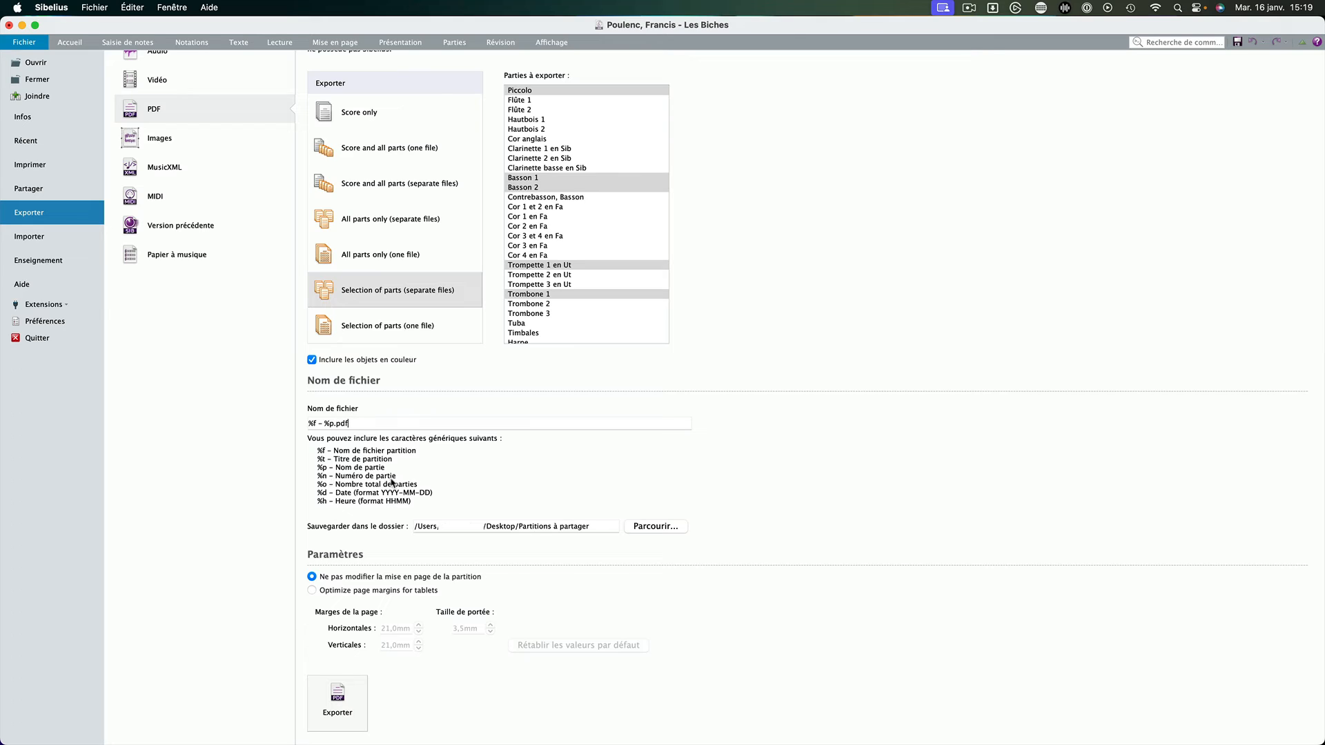
key("super+Left")
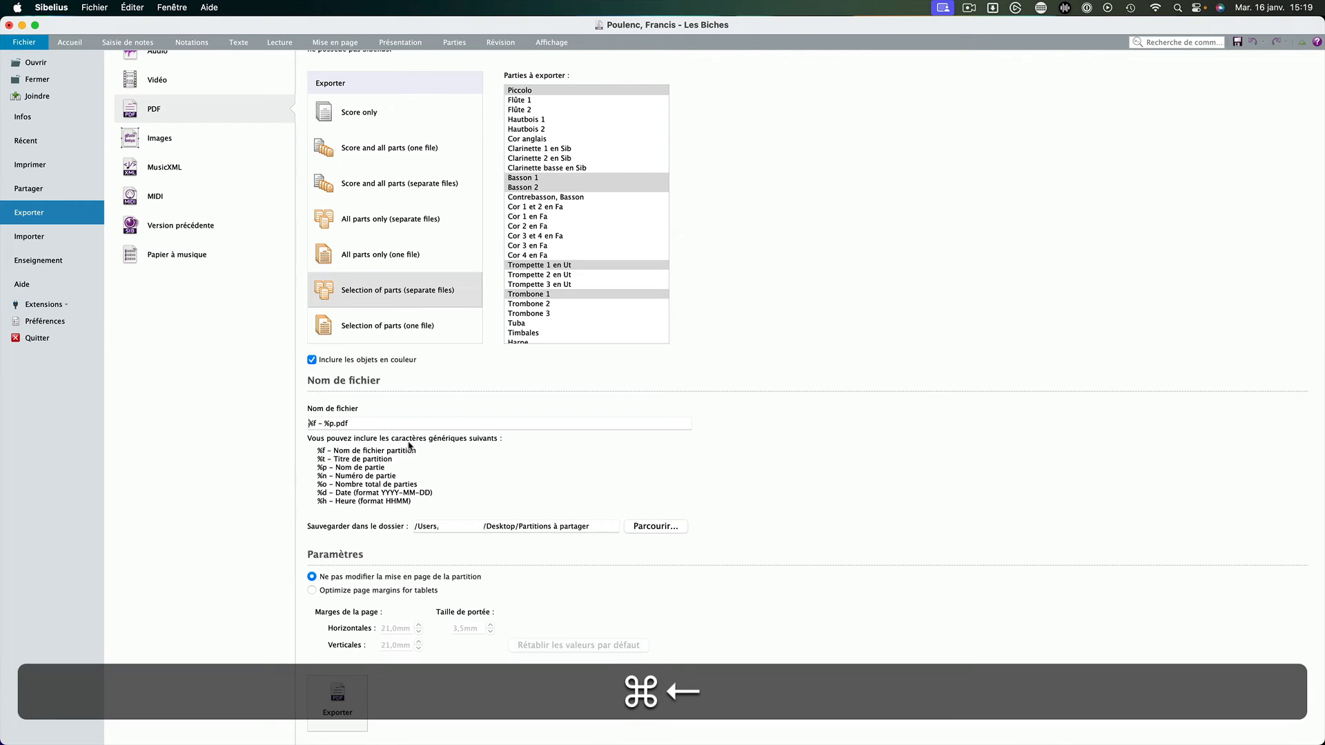
key("shift+super+Left")
type("%n -")
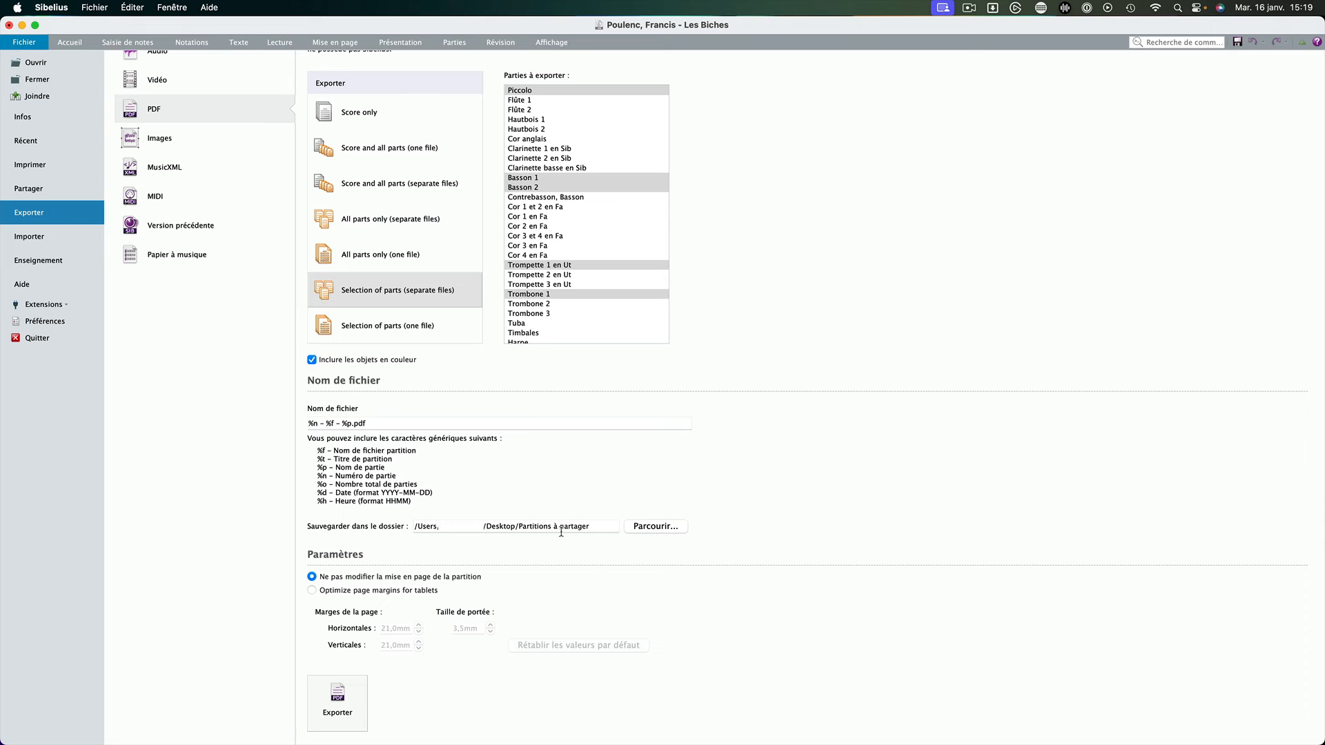
Step: Check the default export folders in the saving and exporting preferences, and close the preferences
key("super+comma")
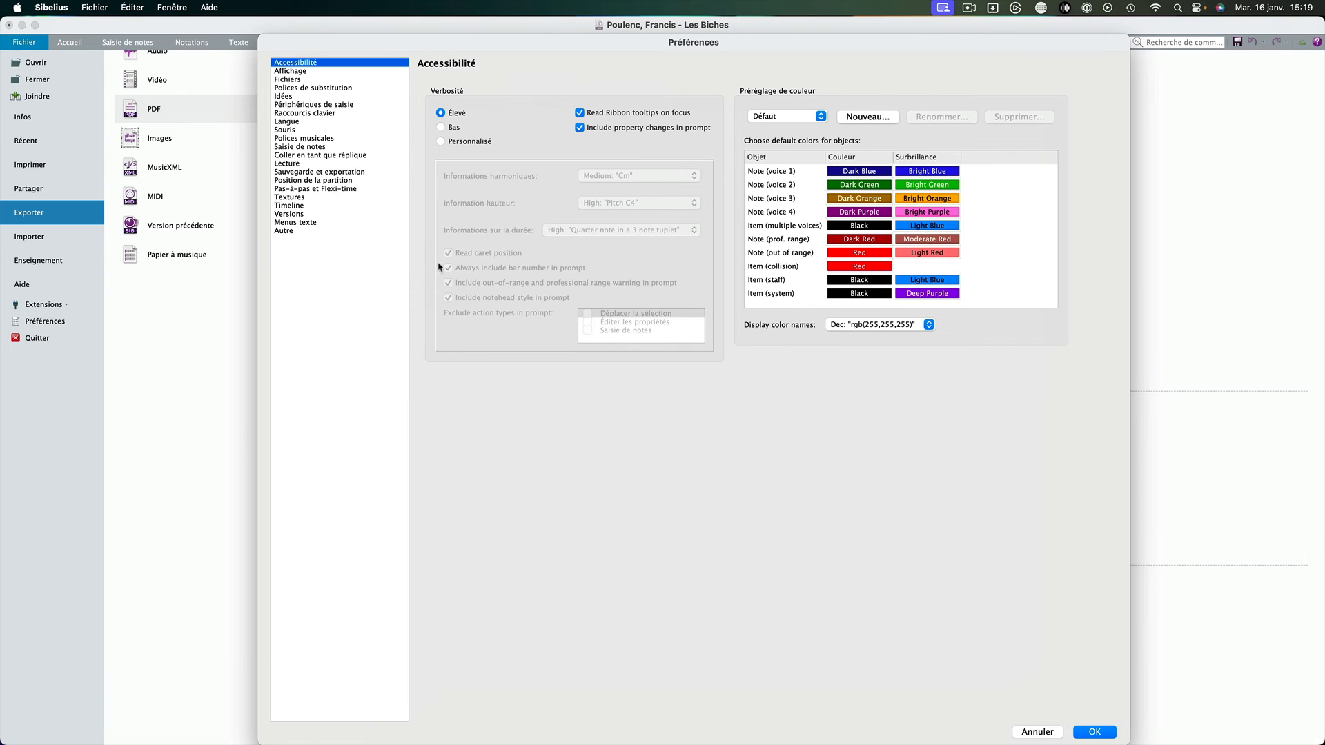
left_click(314, 172)
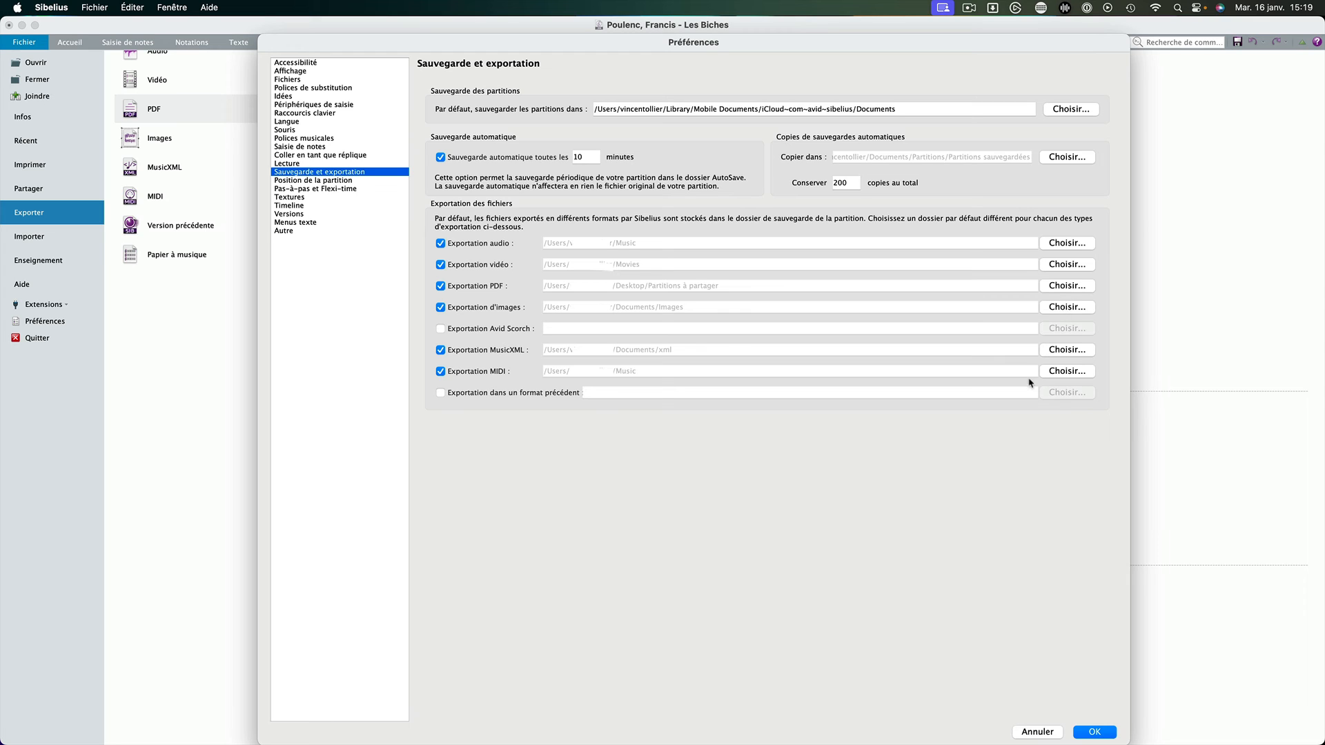
left_click(1107, 732)
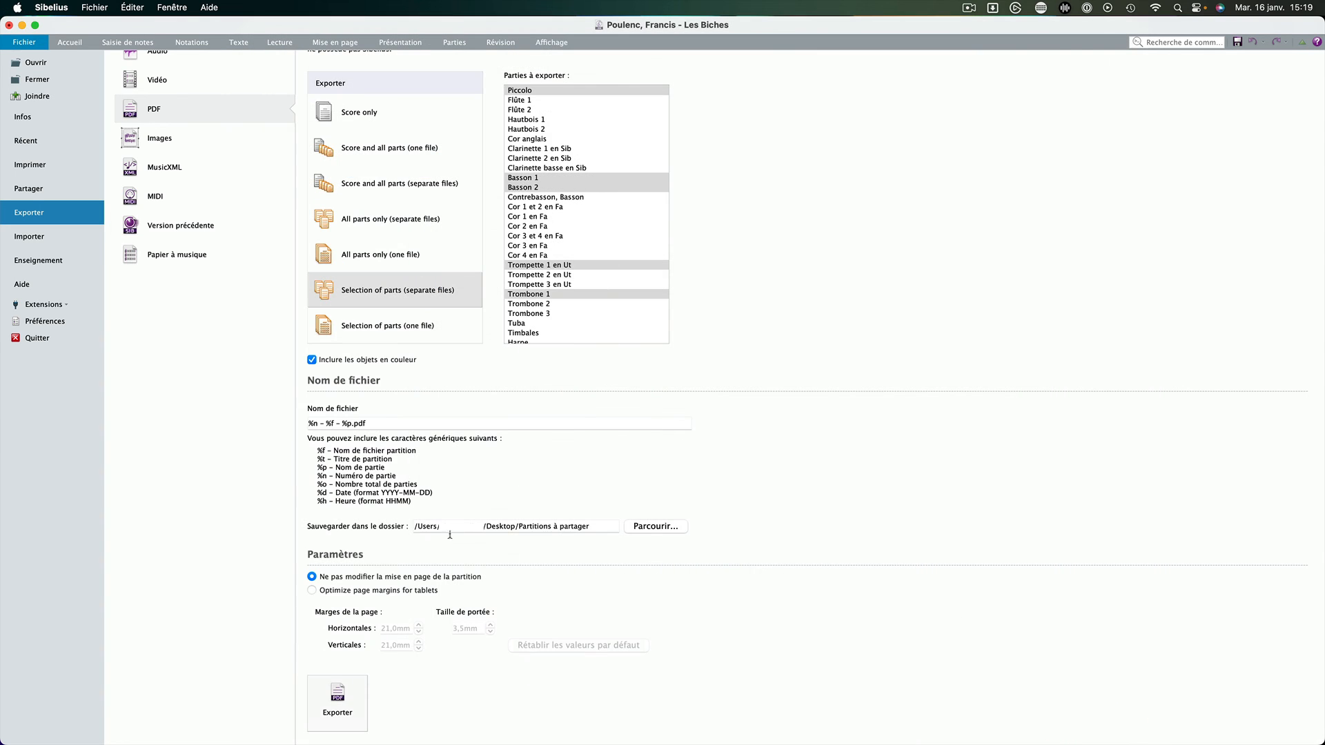
Step: Try the tablet-optimized page margins for the PDF export, and restore the option that leaves the score layout unmodified
scroll(327, 557, "down", 1)
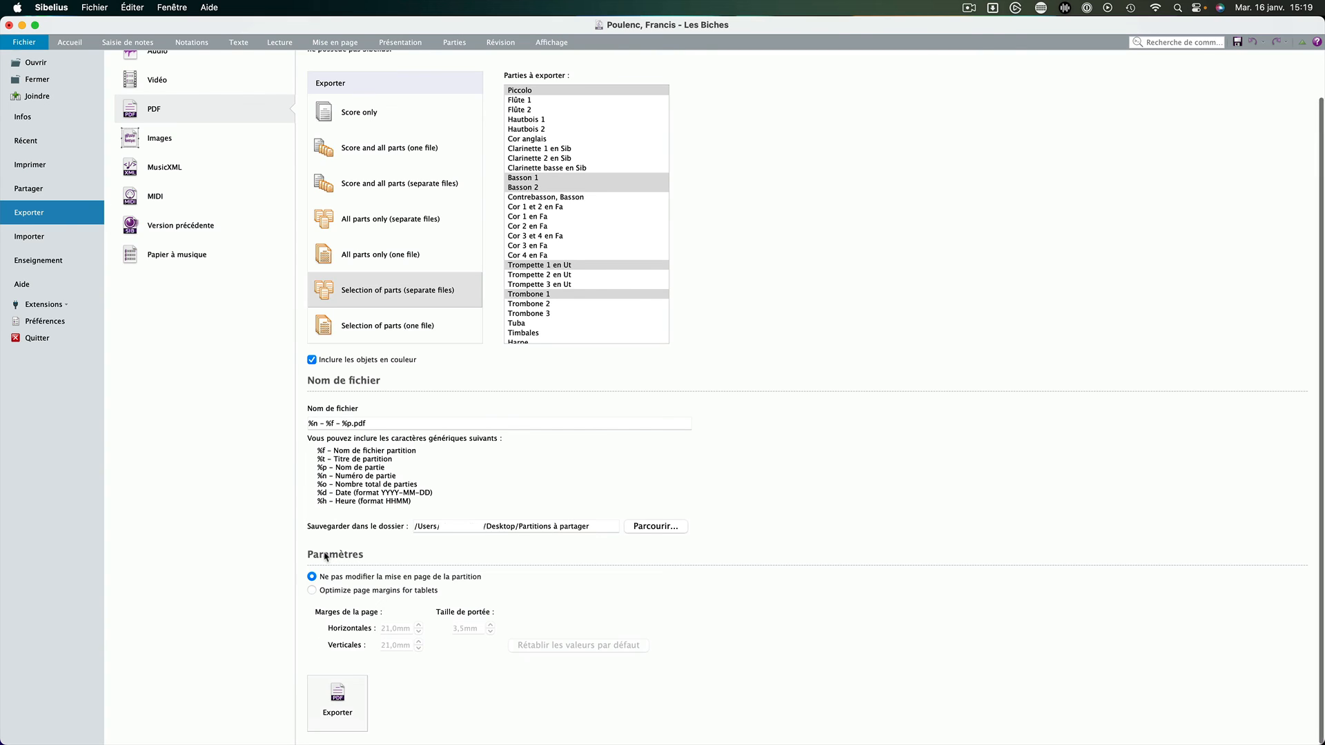
left_click(314, 590)
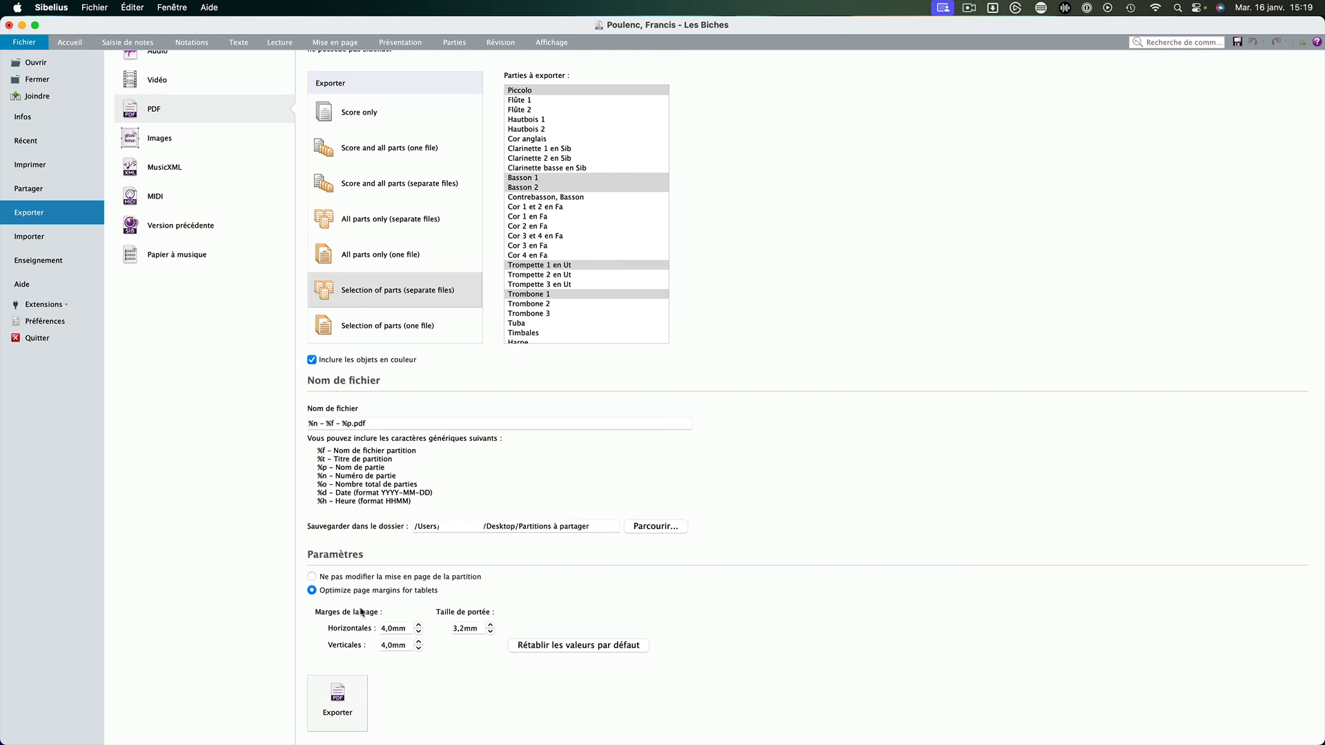
left_click(329, 577)
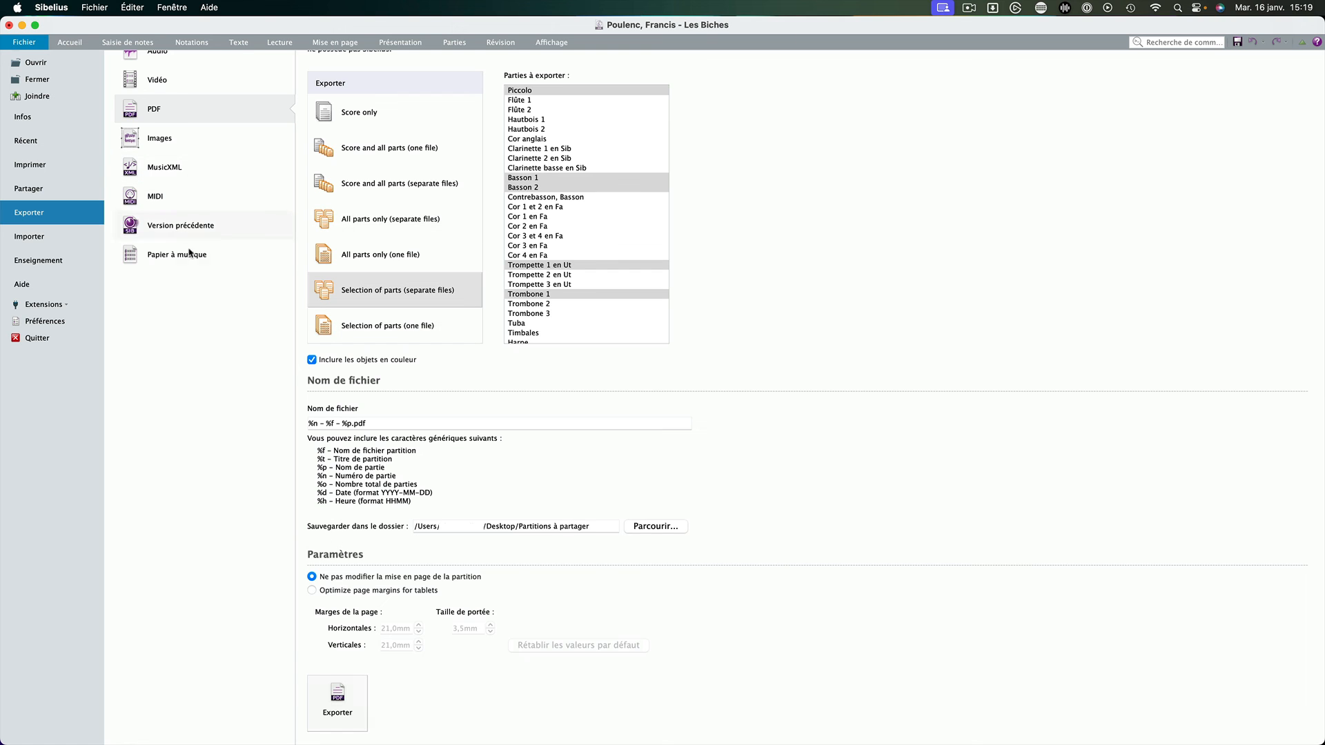
Step: Leave the PDF export setup and return to a wider view of the full score
scroll(193, 256, "up", 3)
left_click(454, 42)
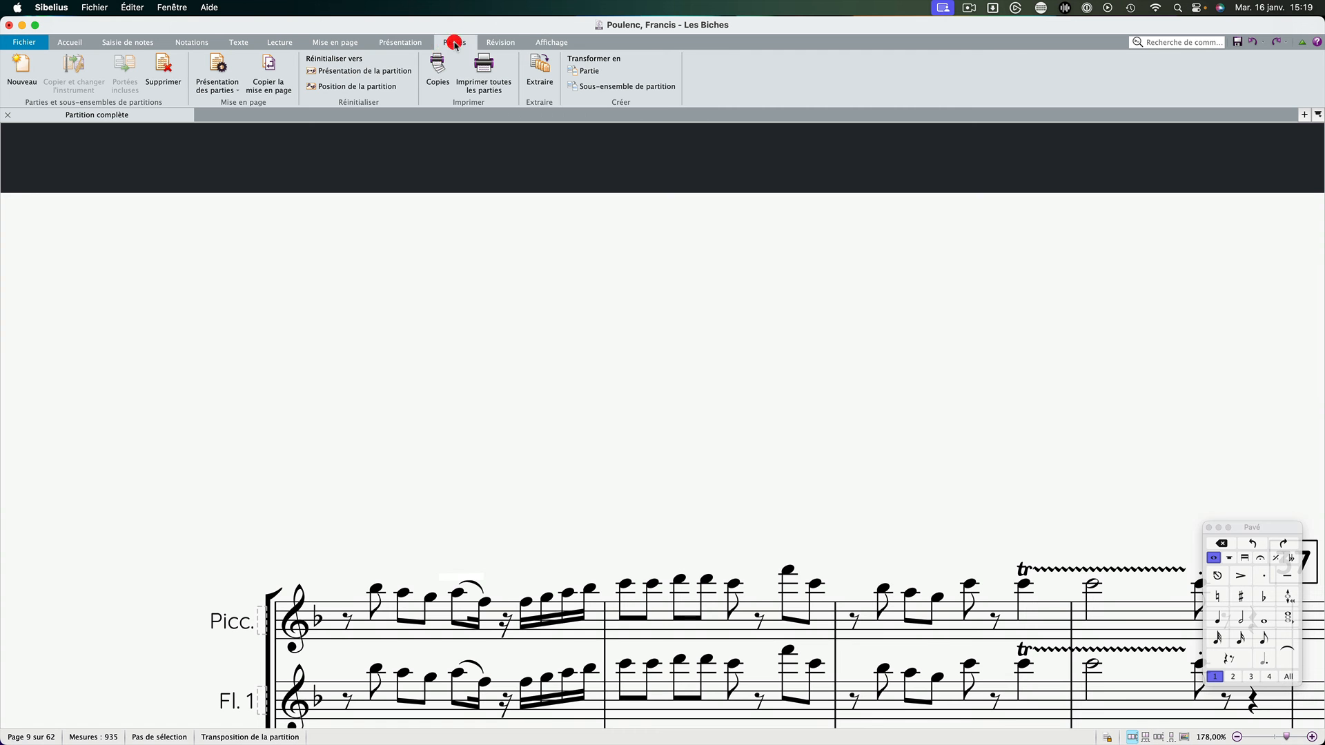
scroll(540, 376, "down", 5)
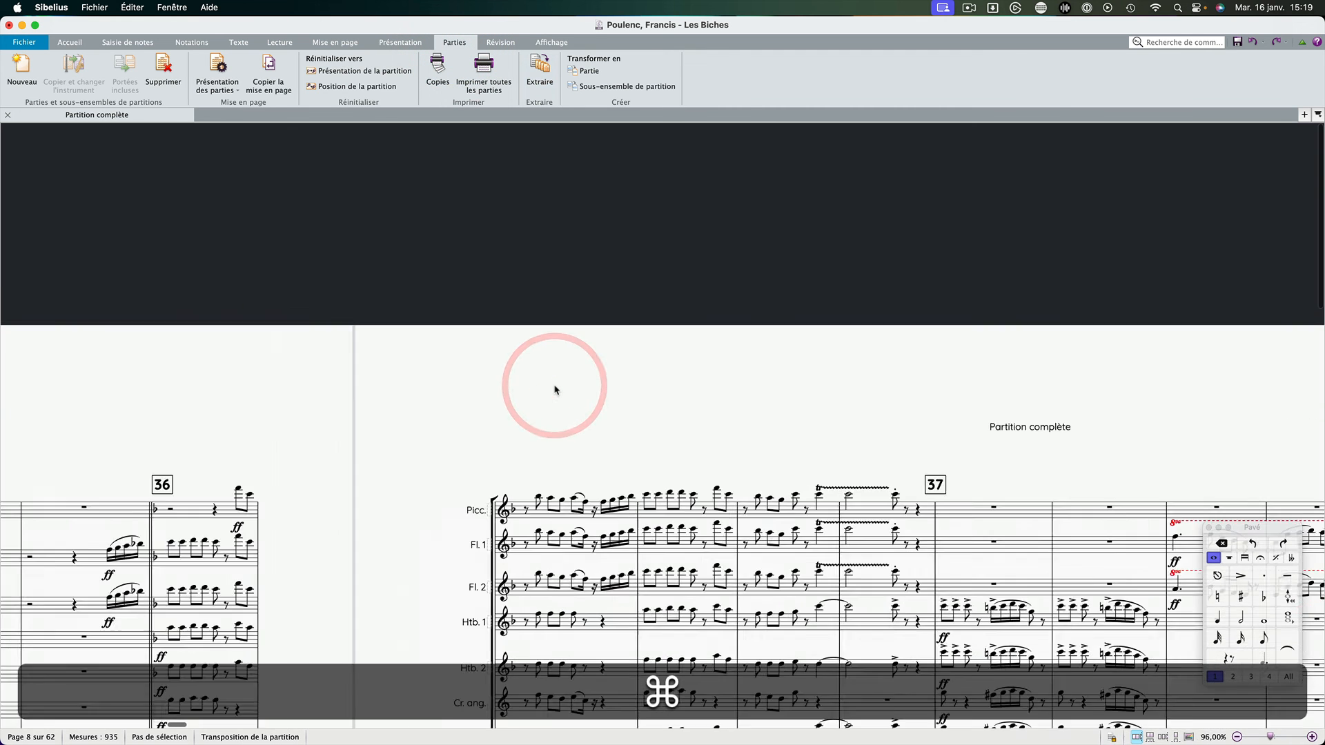